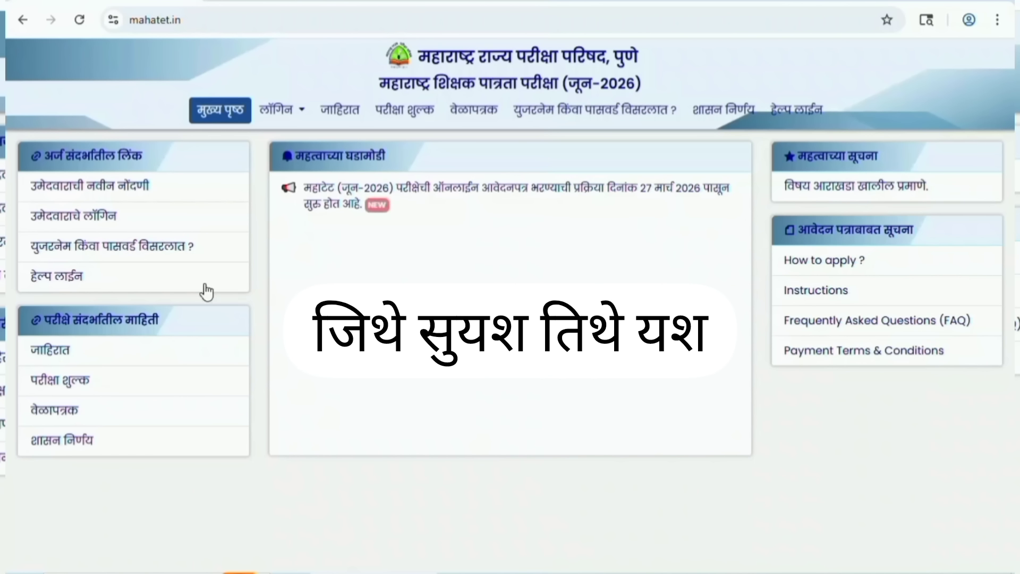
Open the new candidate registration form and enter a username and matching password twice.
click(129, 188)
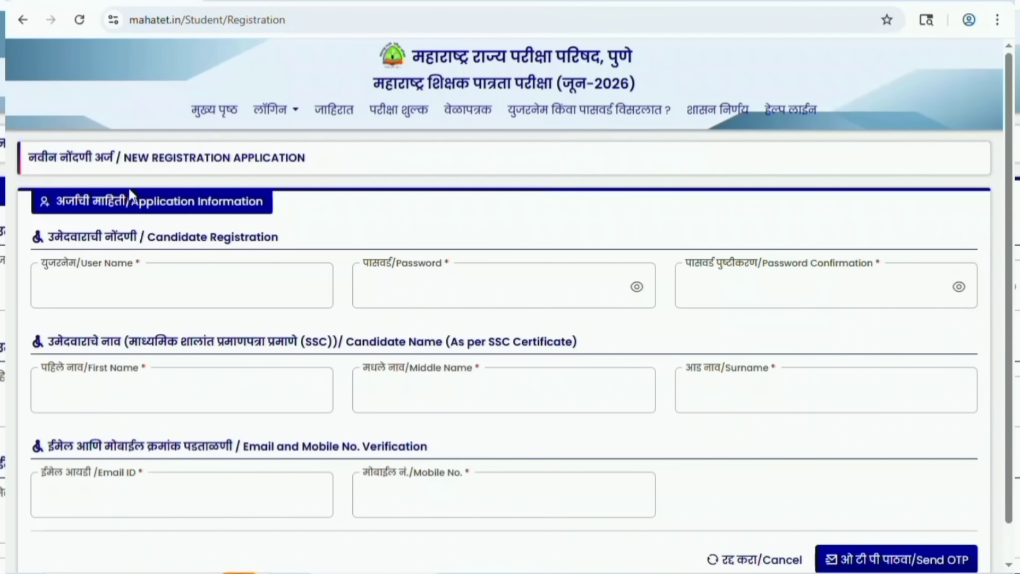
click(171, 292)
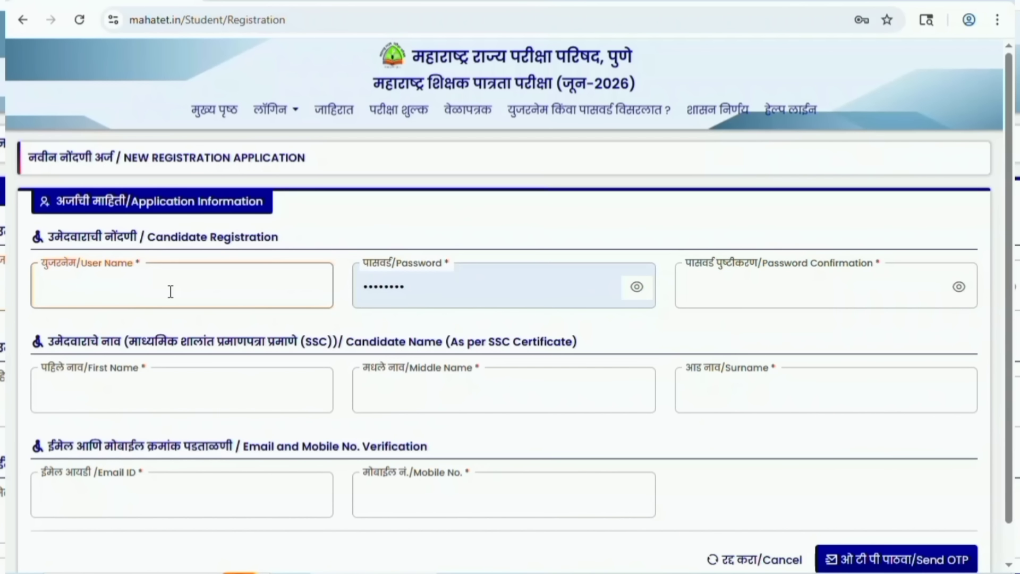
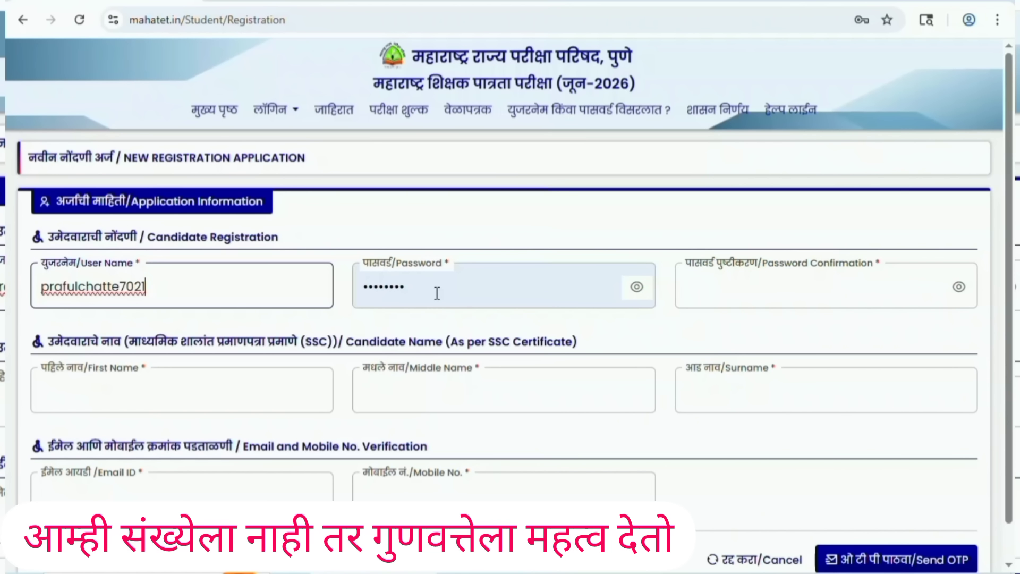
key(Tab)
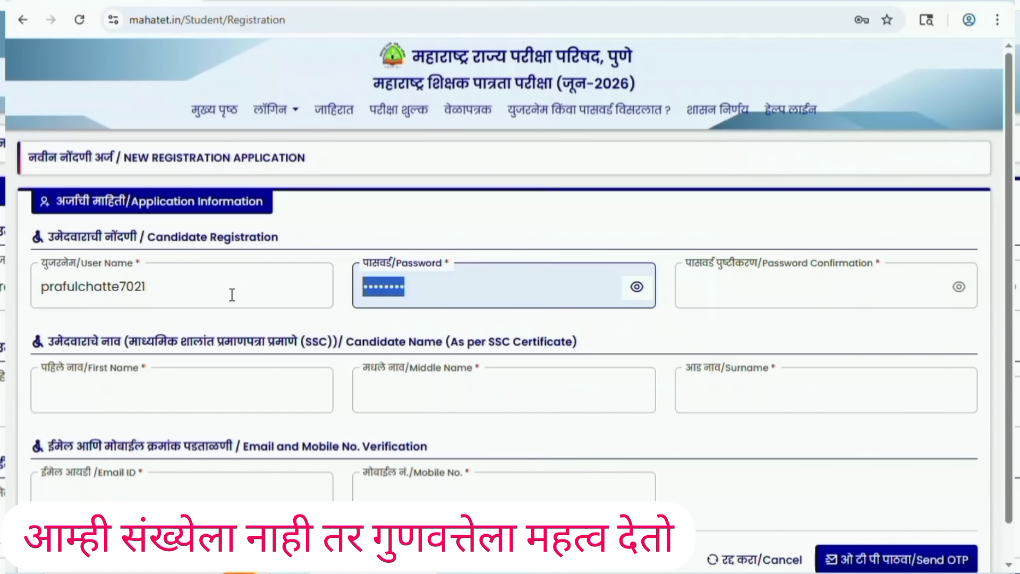
text(•••••)
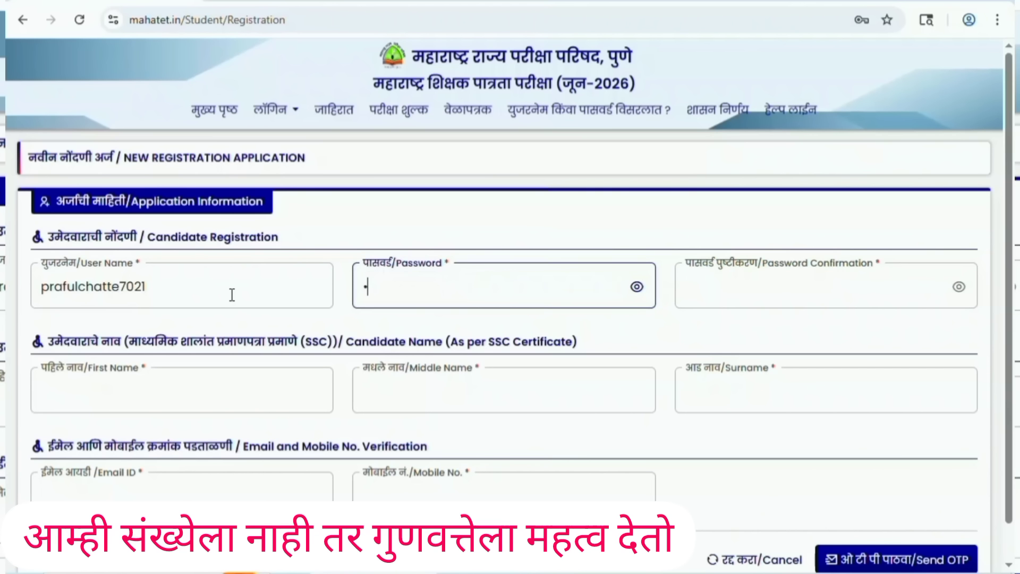
text(•••)
click(733, 286)
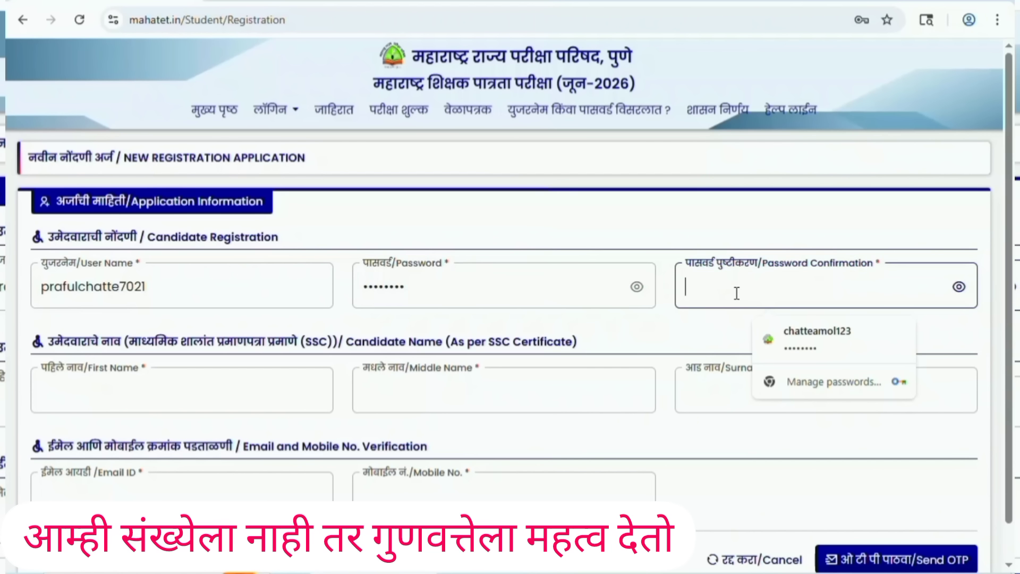
text(•••••)
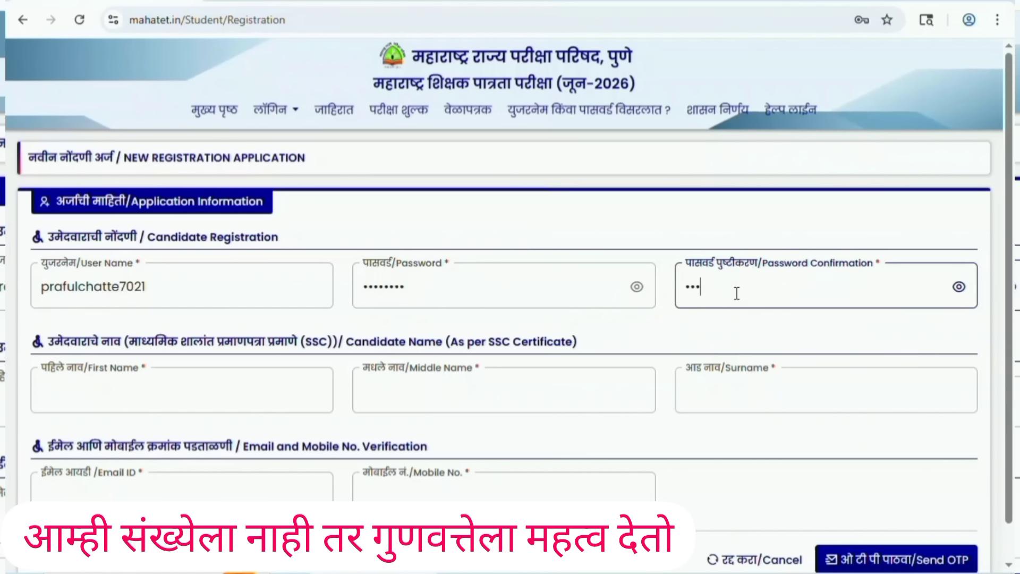
text(•••)
Enter the candidate's SSC-certificate name, e-mail address and mobile number, then request the OTP.
scroll(962, 385, down, 1)
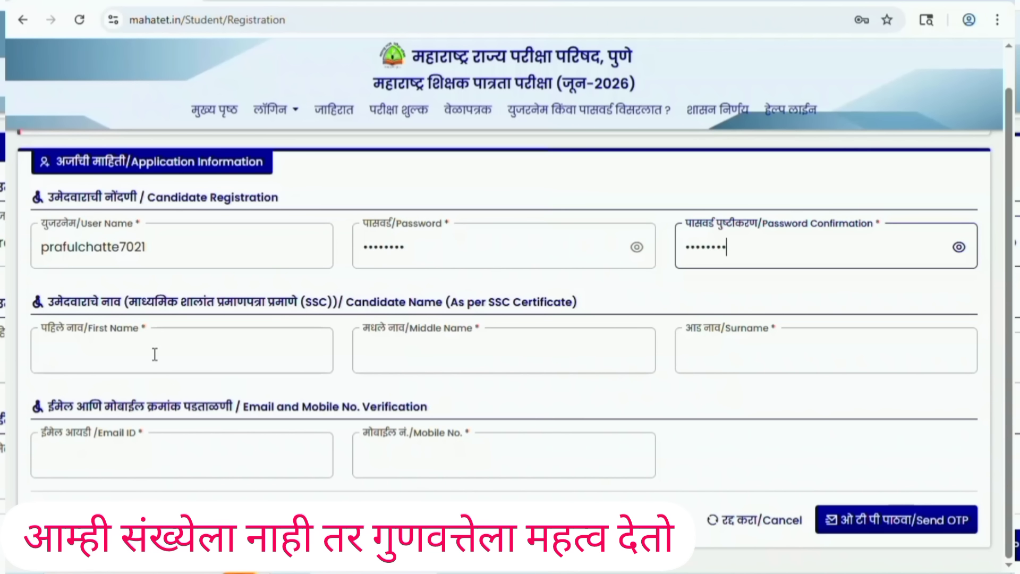
text(AS)
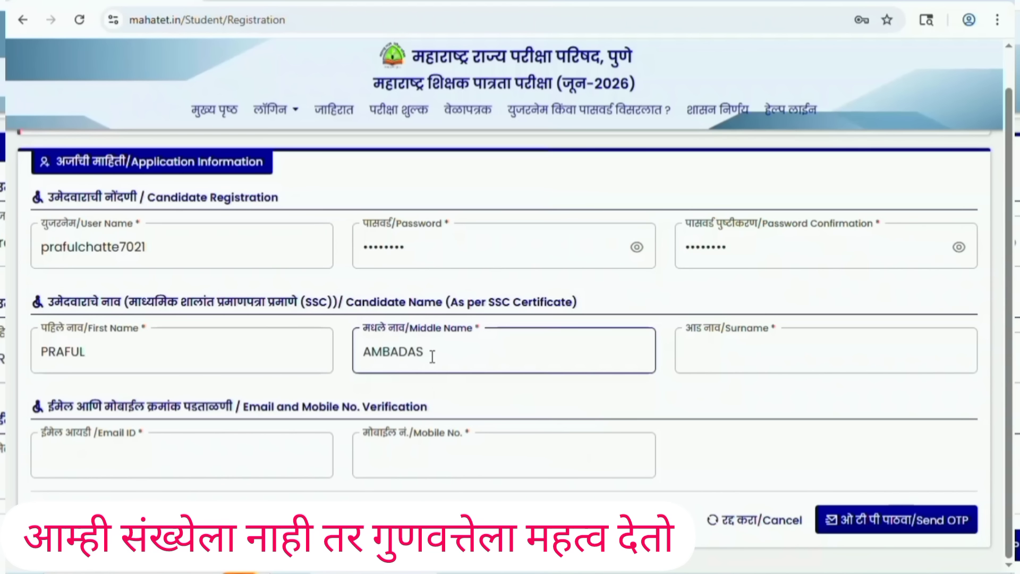
click(752, 353)
text(CHA)
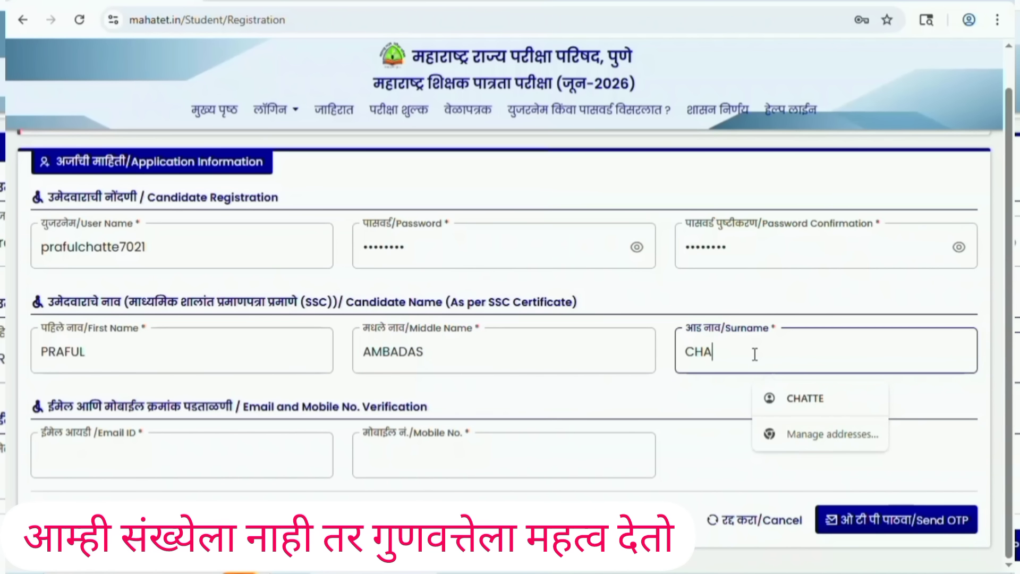
text(TTE)
click(712, 399)
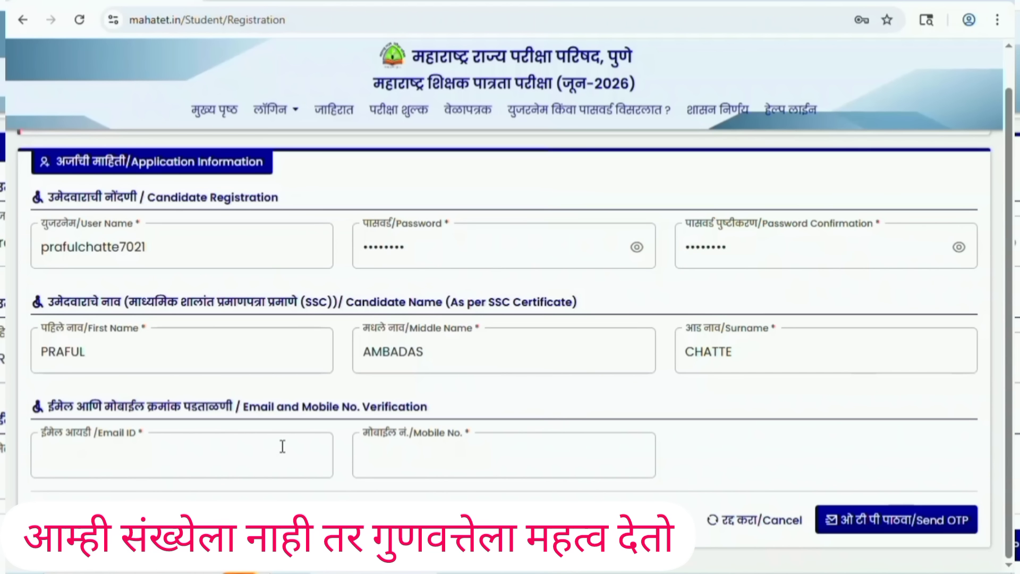
click(196, 458)
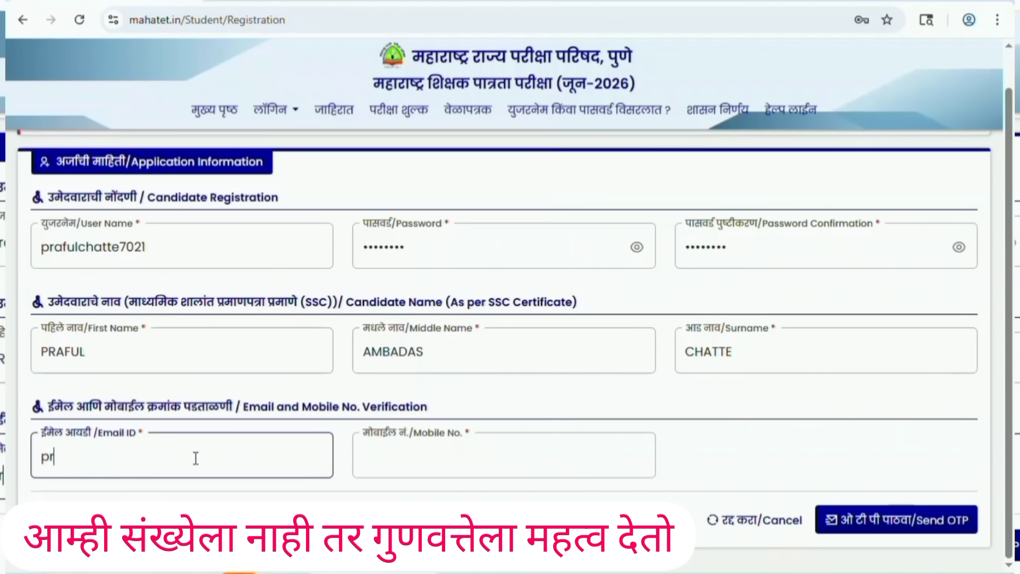
key(Tab)
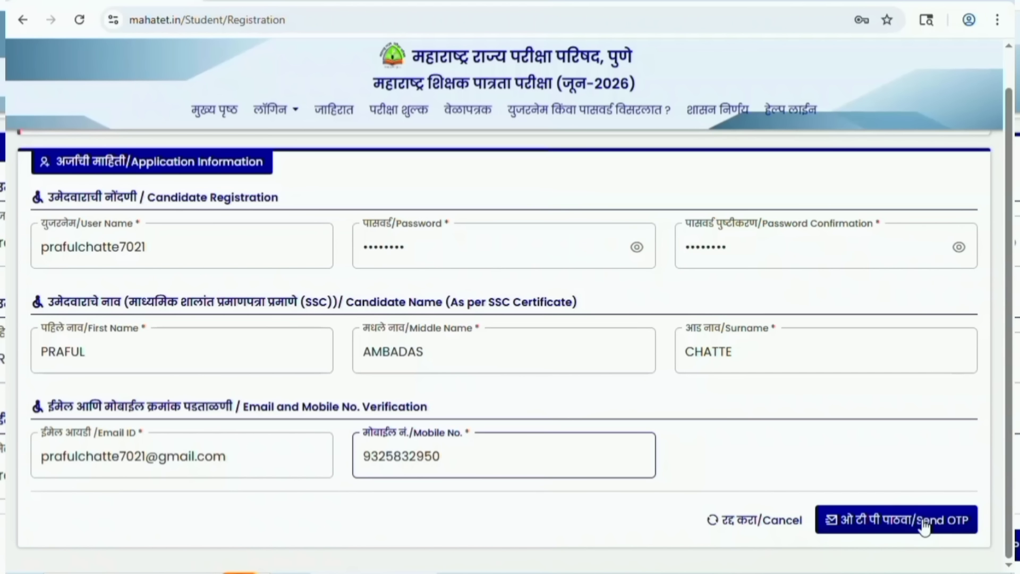
click(924, 526)
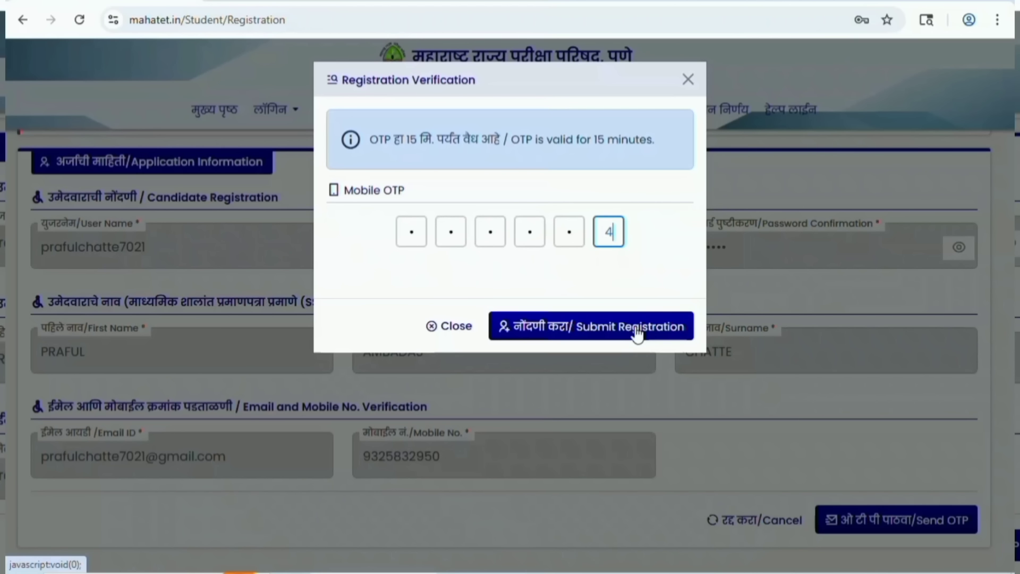
Submit the OTP-verified registration and continue to the candidate login page.
click(639, 328)
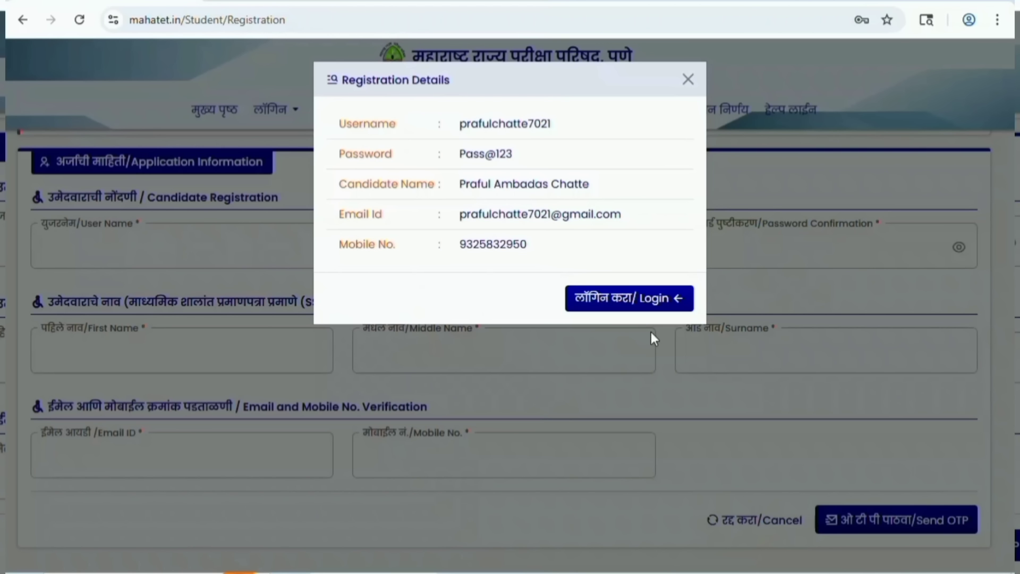
click(665, 310)
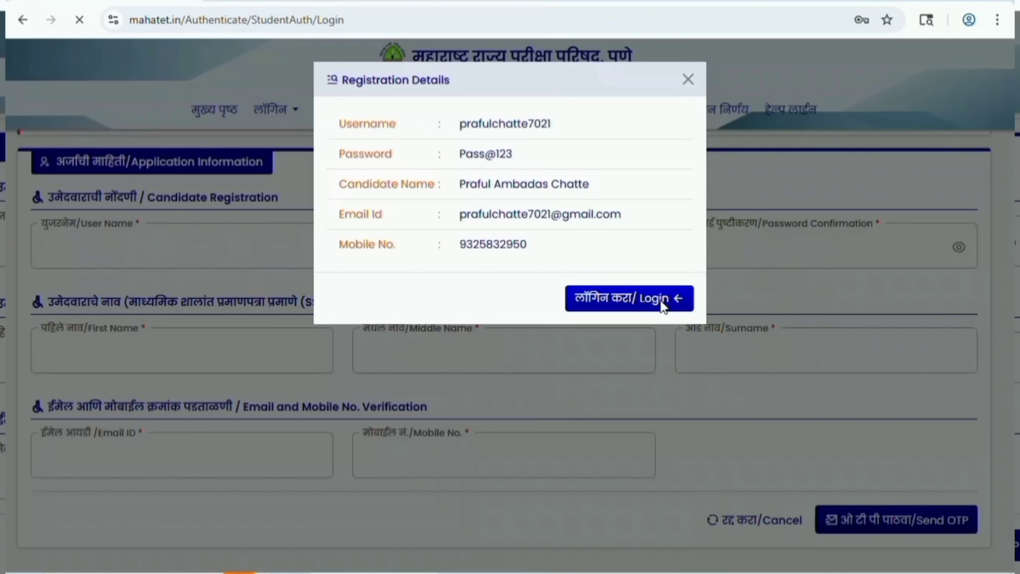
Log in with the new username, the account password and the displayed captcha.
scroll(792, 366, down, 1)
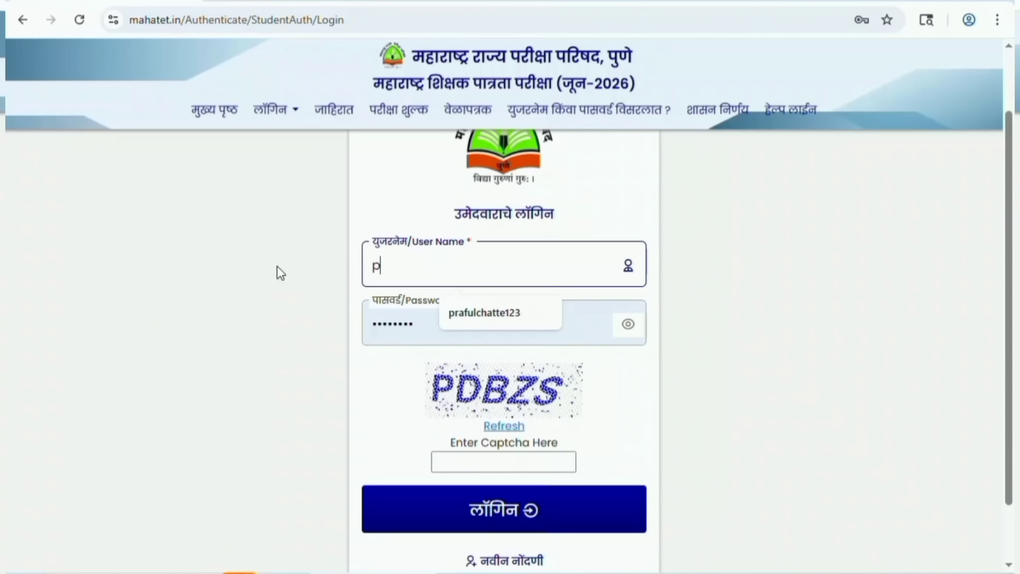
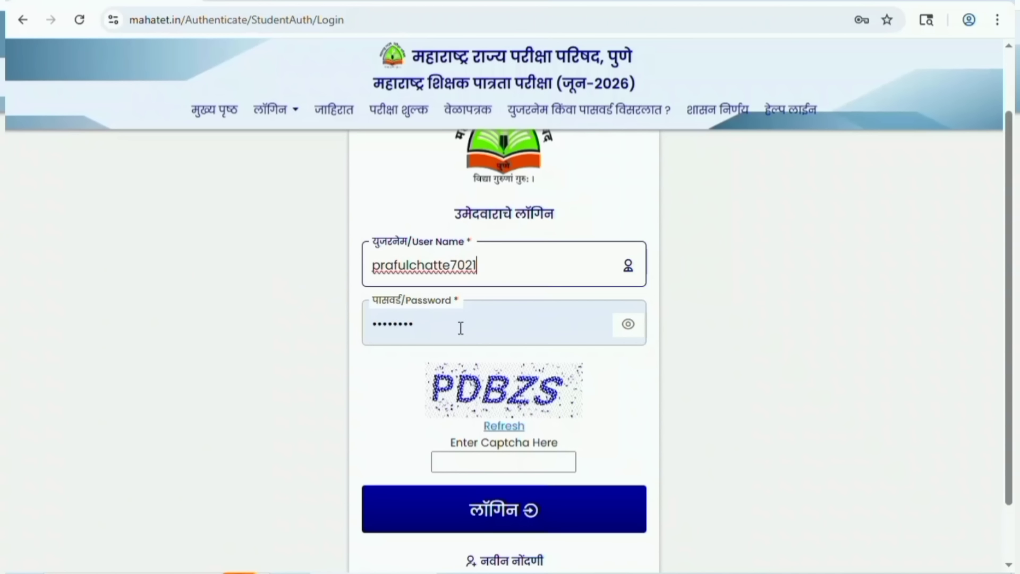
drag(461, 328, 337, 324)
click(336, 323)
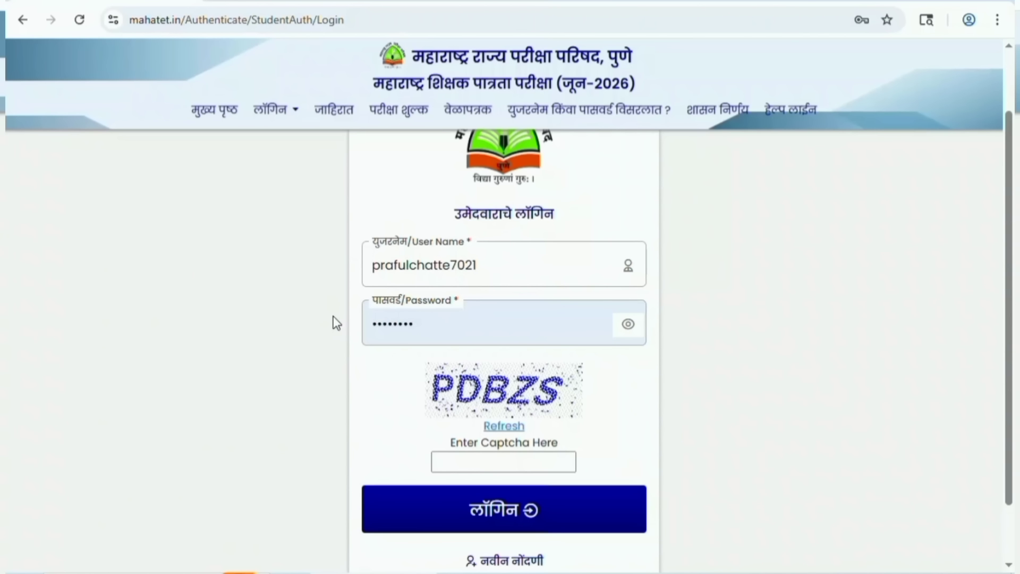
click(436, 327)
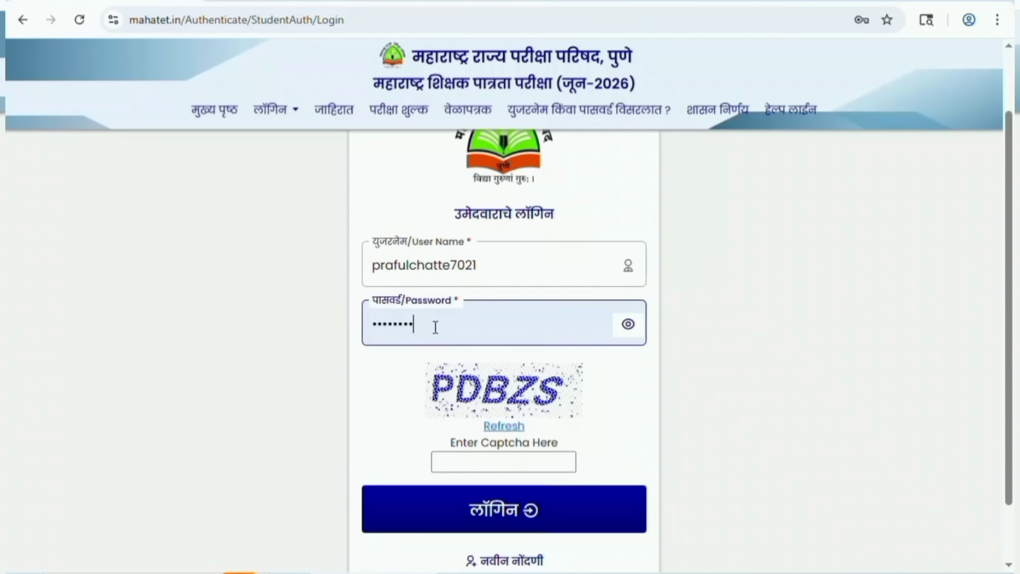
key(BackSpace)
key(BackSpace)
key(BackSpace)
key(BackSpace)
key(BackSpace)
key(BackSpace)
key(BackSpace)
key(BackSpace)
key(BackSpace)
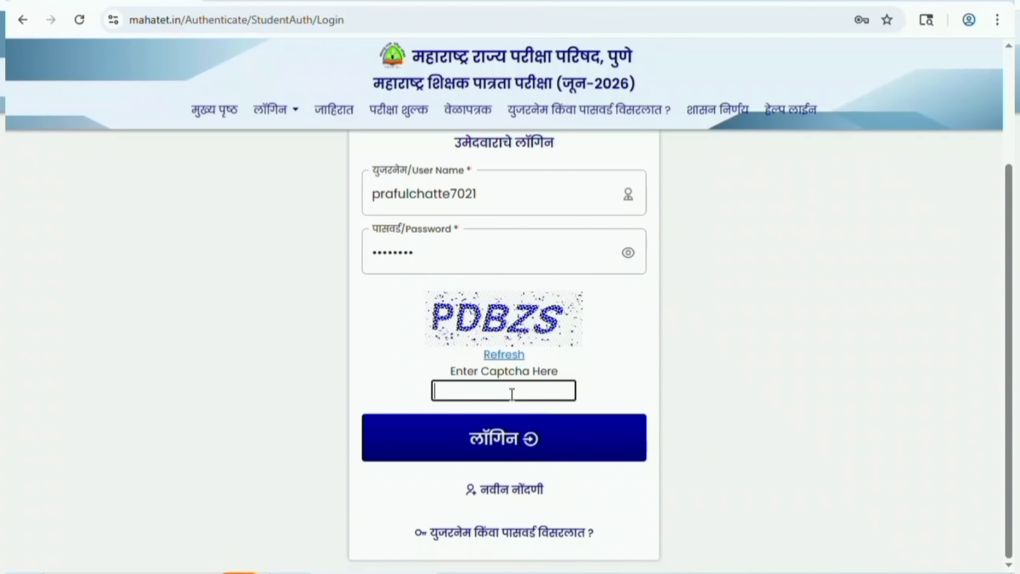
text(PDBZS)
click(540, 450)
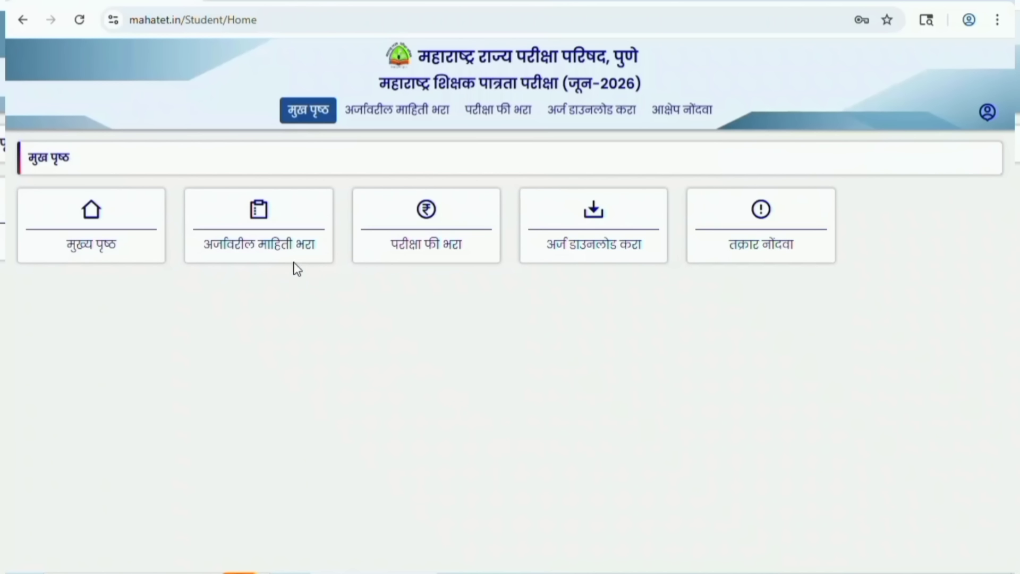
Open the application form, enter the mother's name and answer No to name change.
click(271, 245)
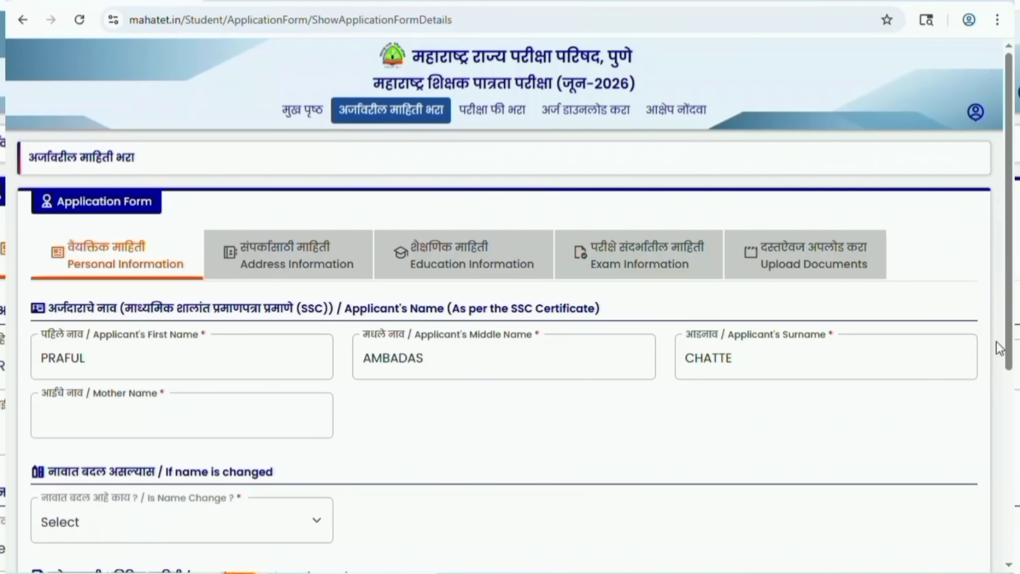
scroll(996, 341, down, 2)
click(148, 344)
text(SUNANDA)
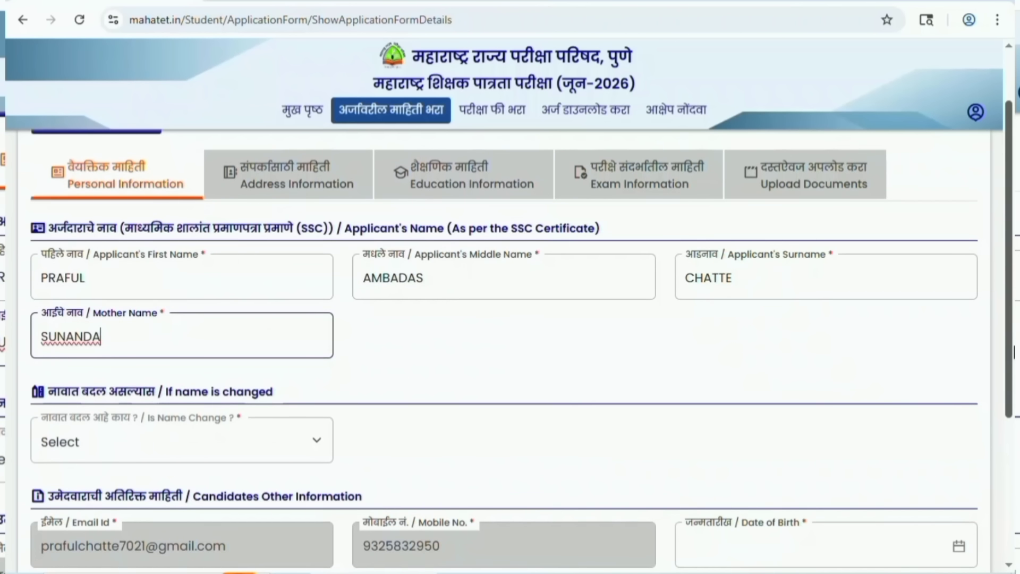
scroll(775, 437, down, 2)
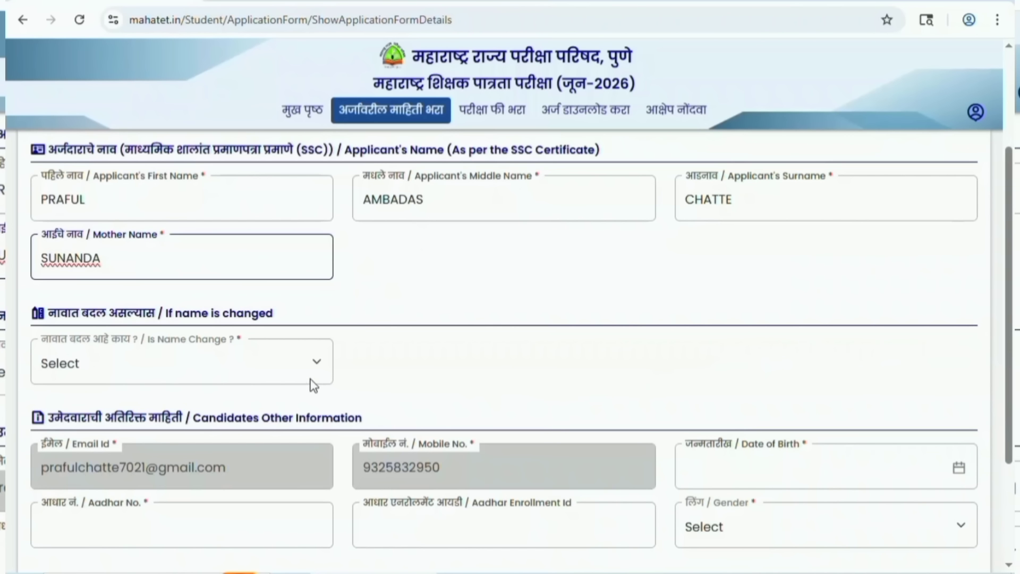
click(301, 361)
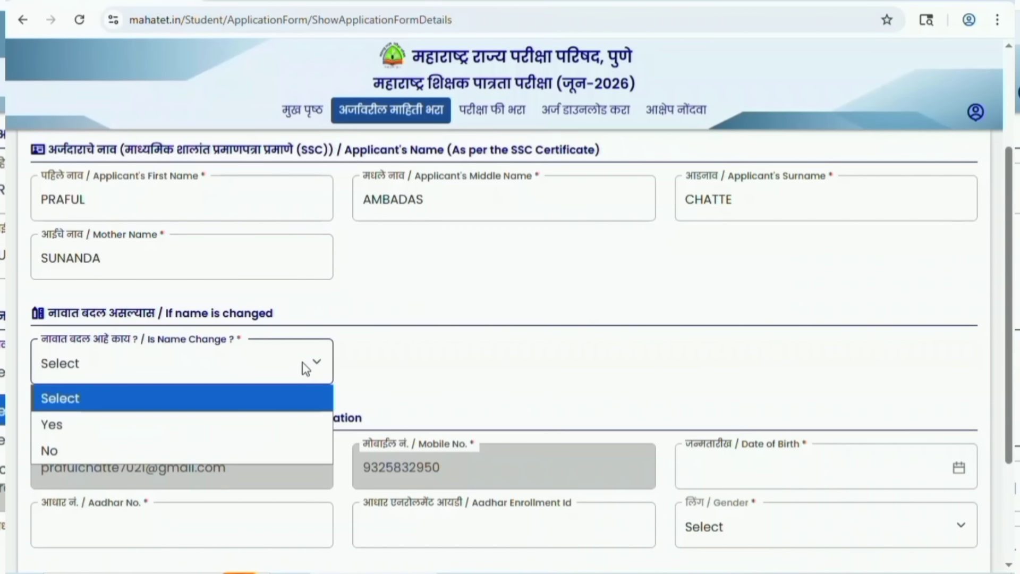
click(145, 447)
scroll(1012, 356, down, 2)
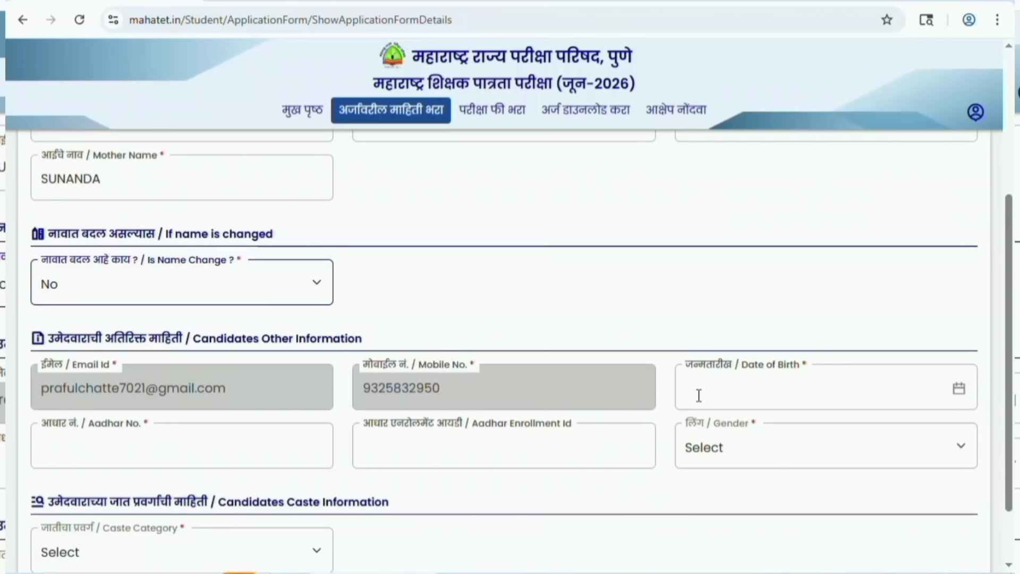
Set the date of birth in 1994 and the gender to Male.
click(747, 396)
click(797, 184)
click(797, 450)
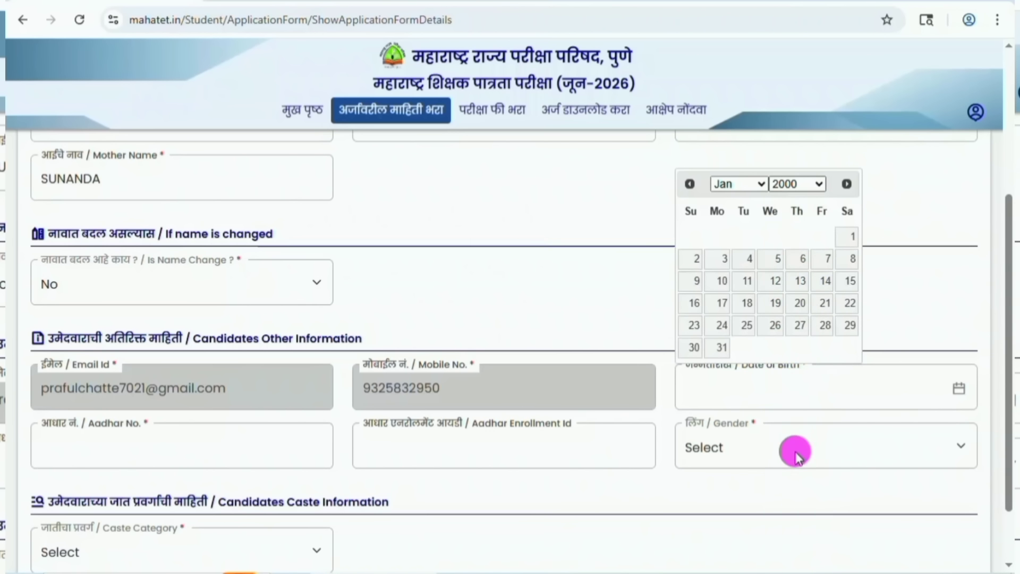
click(755, 186)
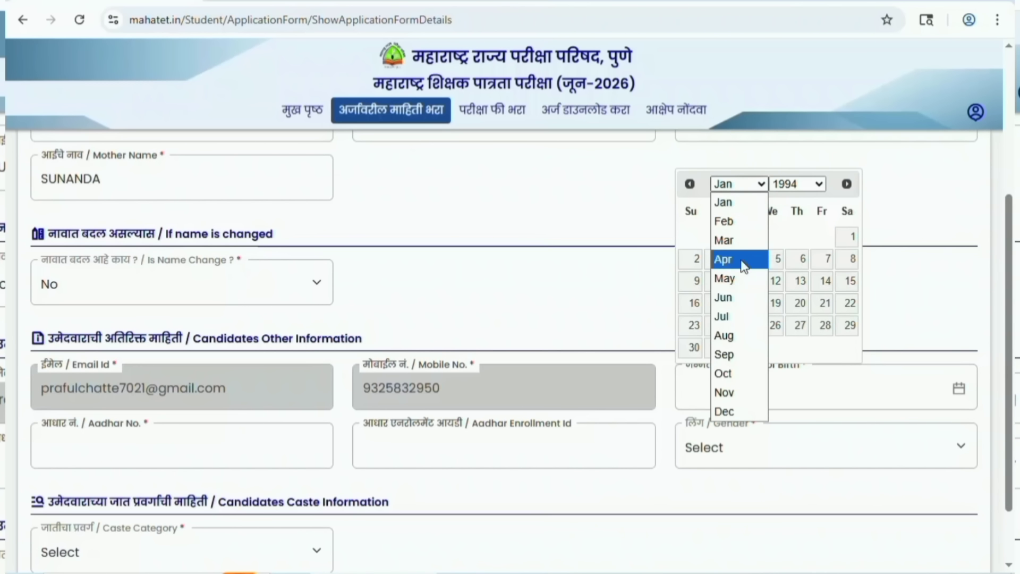
click(739, 335)
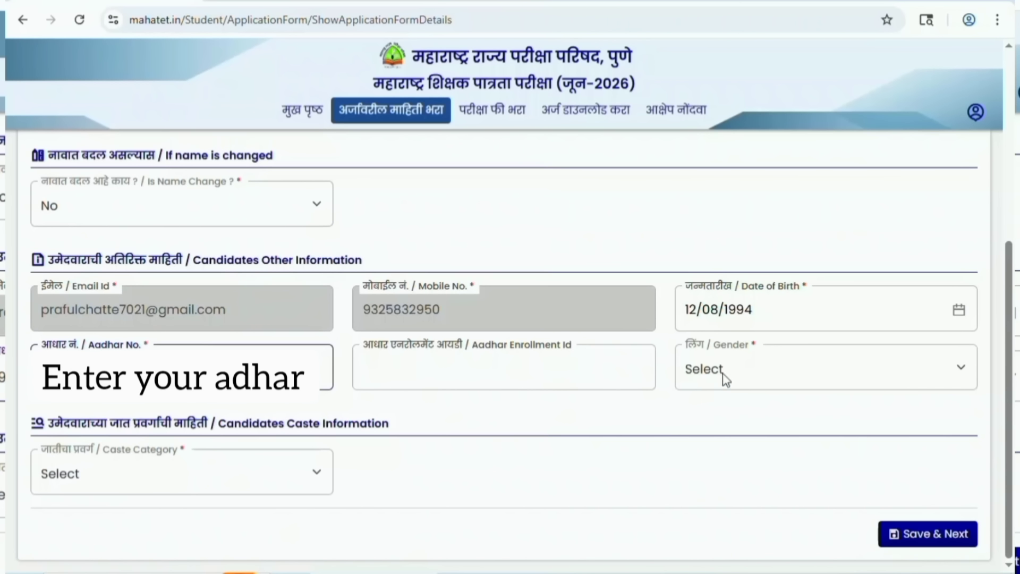
click(765, 368)
click(763, 366)
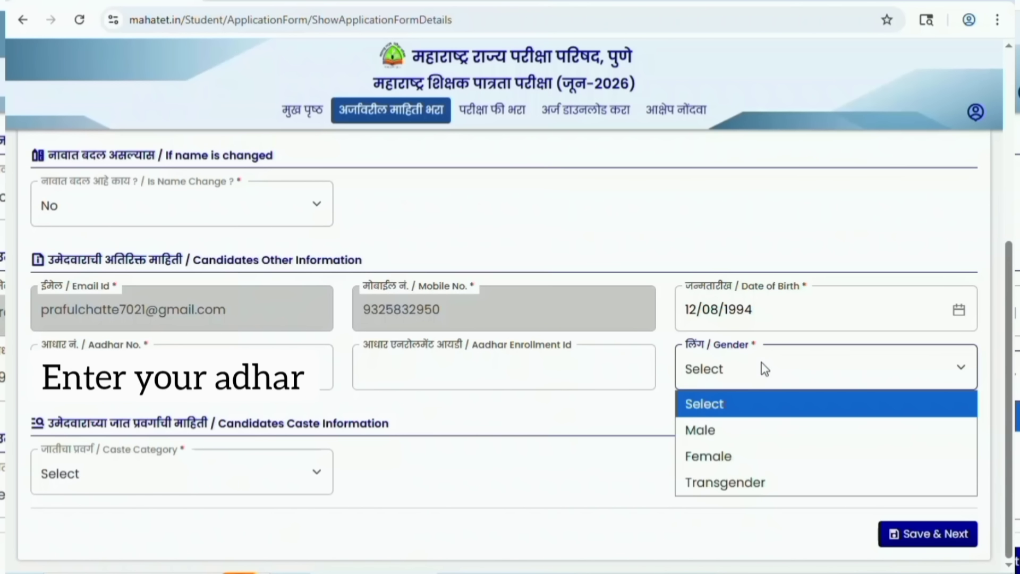
click(728, 436)
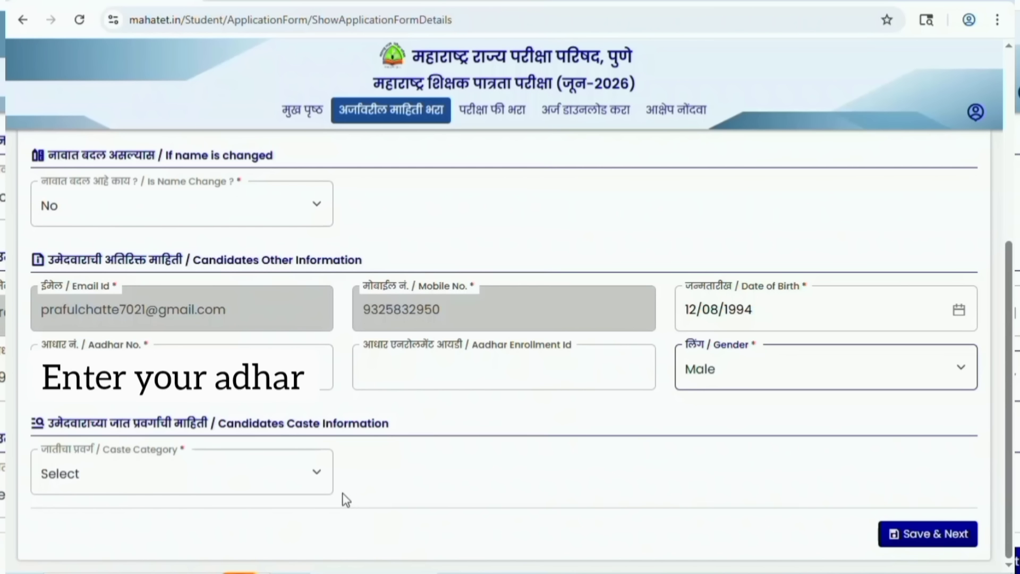
Choose caste category NT-B, enter the caste certificate number, and save personal details.
click(303, 474)
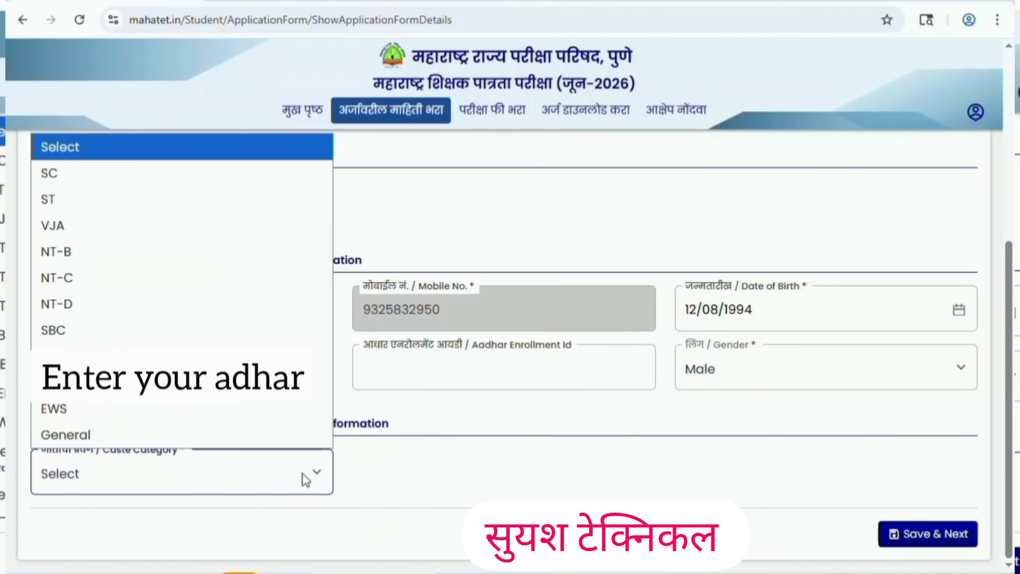
click(64, 255)
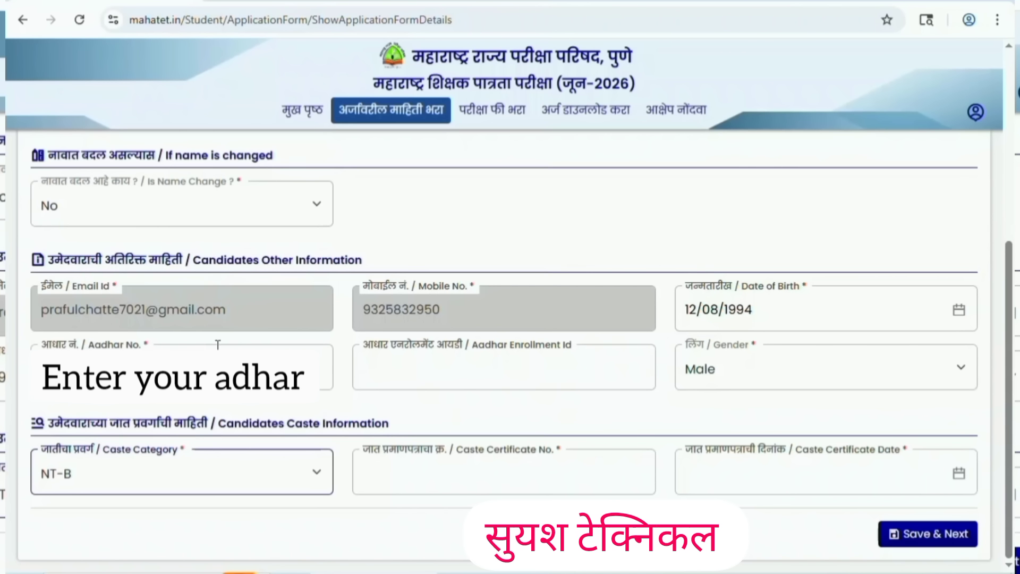
click(478, 476)
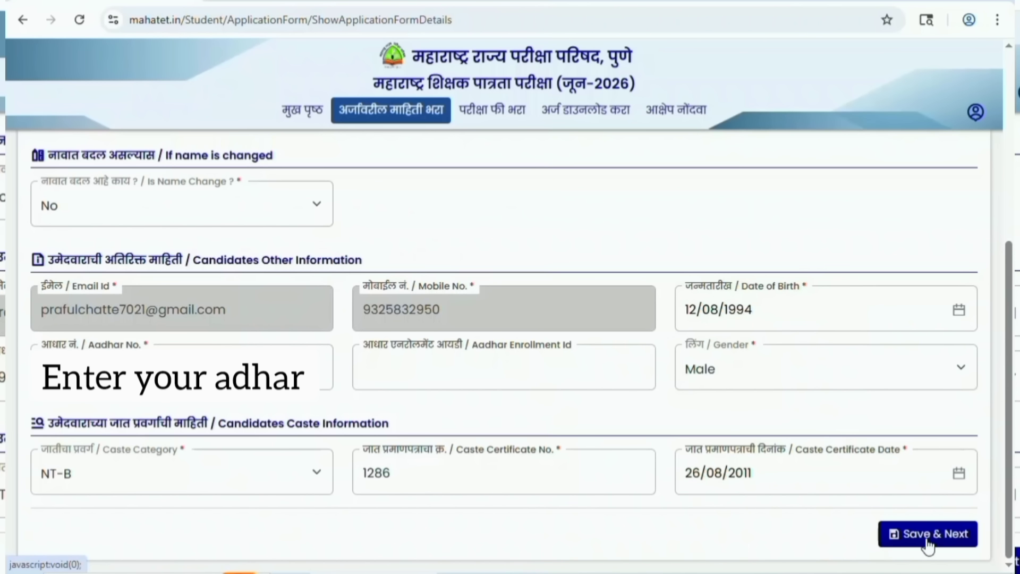
click(927, 540)
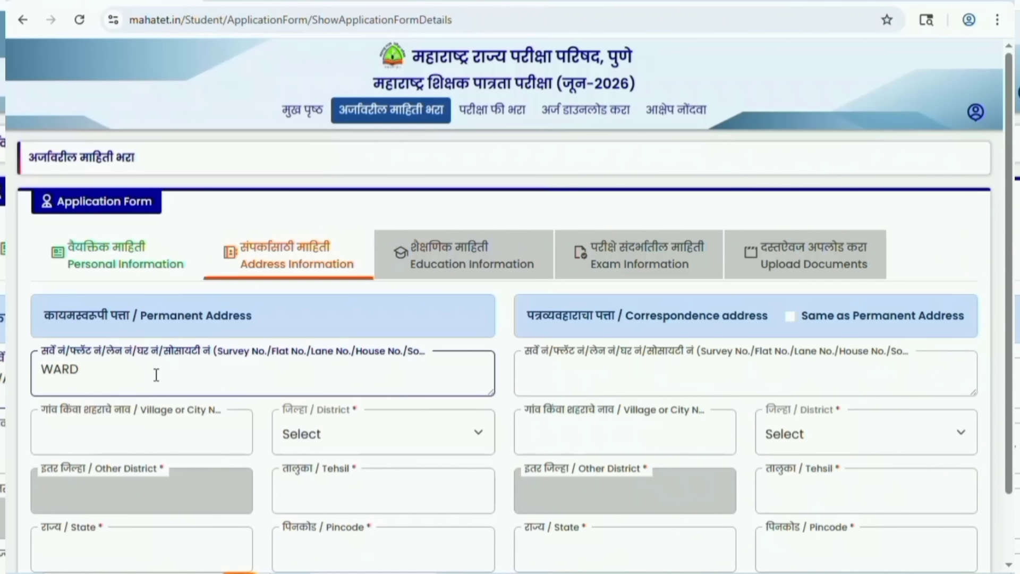
Enter the permanent address house number and village, and choose its district.
click(130, 434)
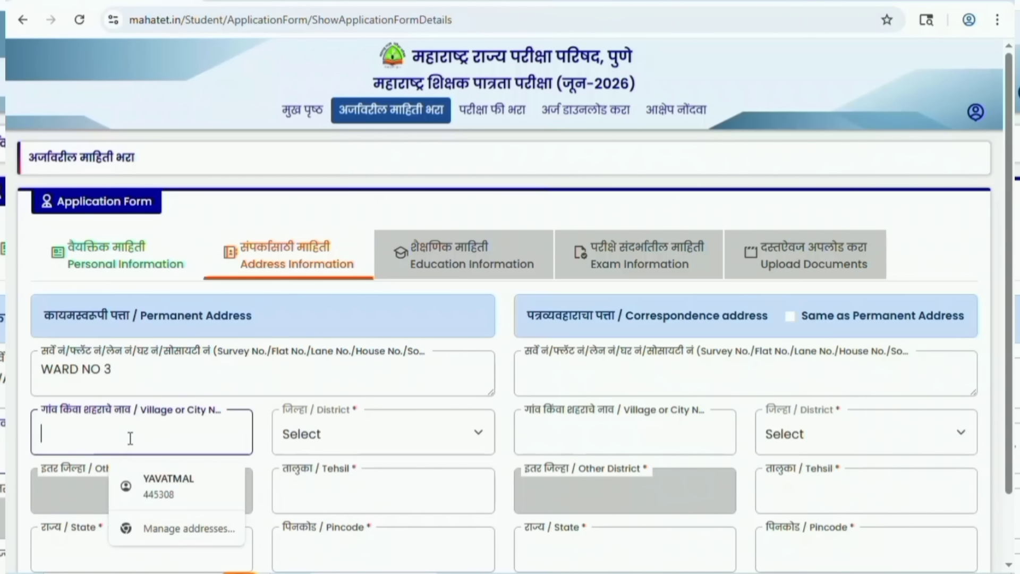
click(128, 437)
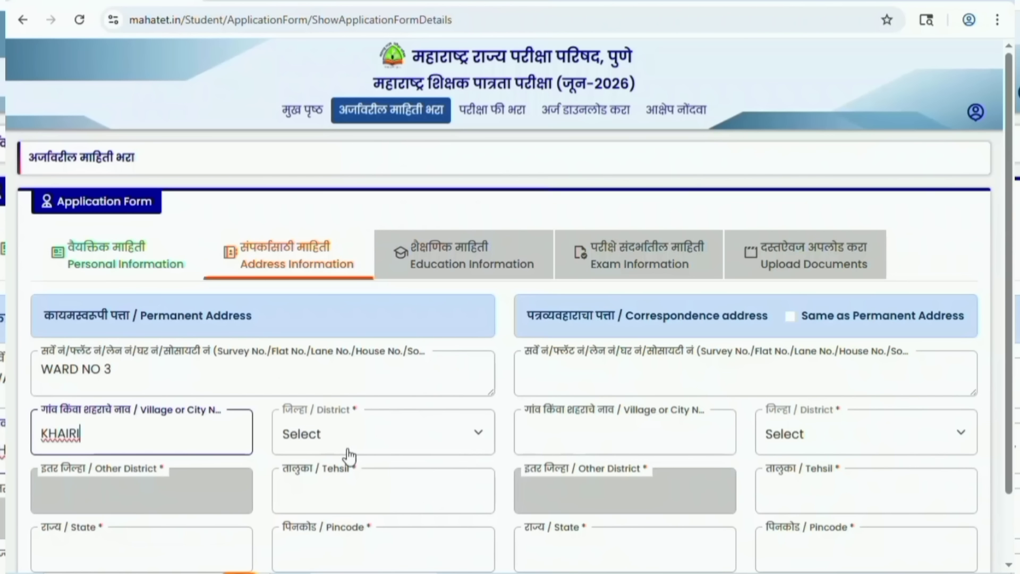
click(407, 444)
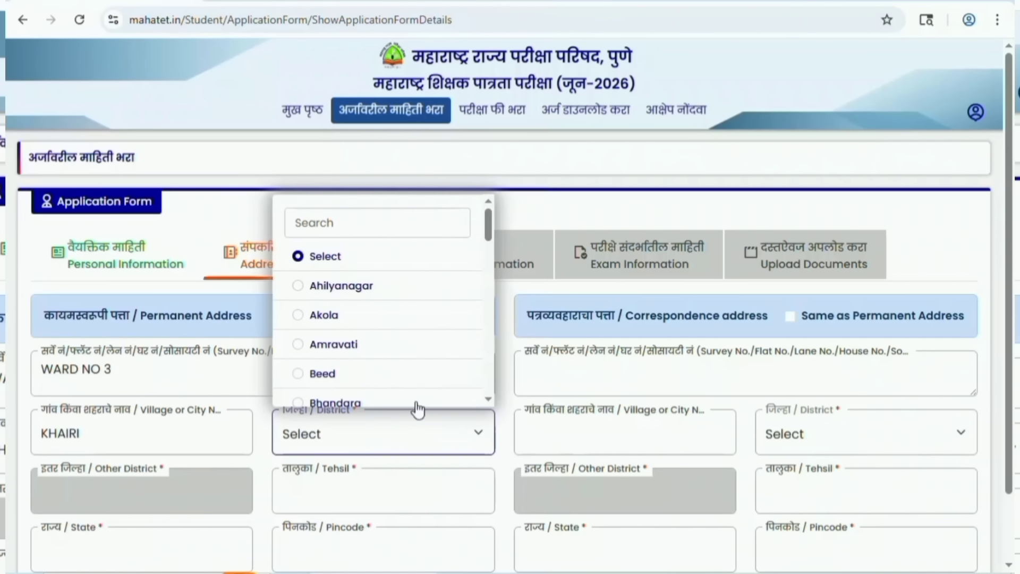
drag(486, 223, 483, 341)
click(300, 393)
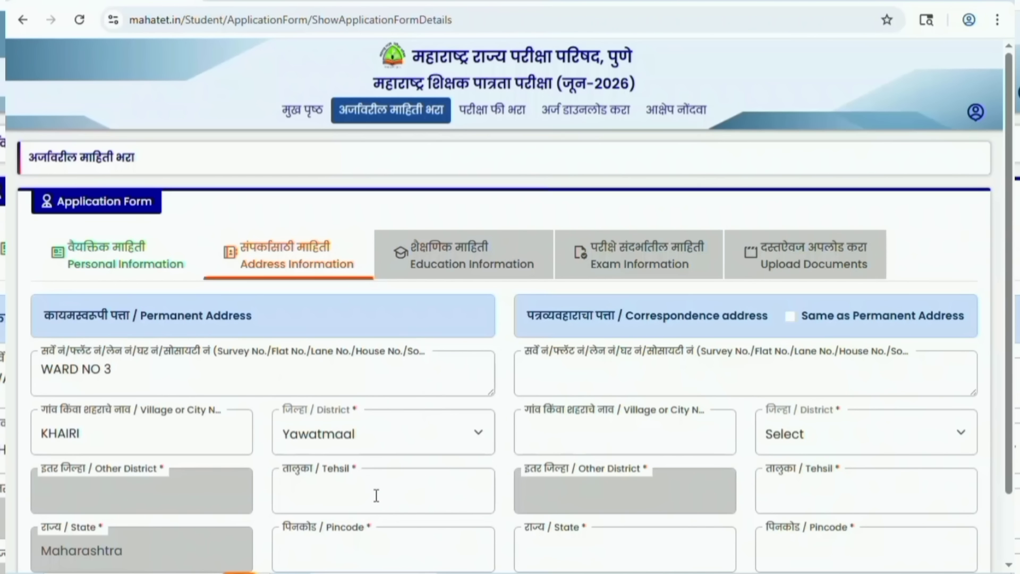
Add the tehsil and pincode, copy it to correspondence address, and save.
scroll(376, 497, down, 2)
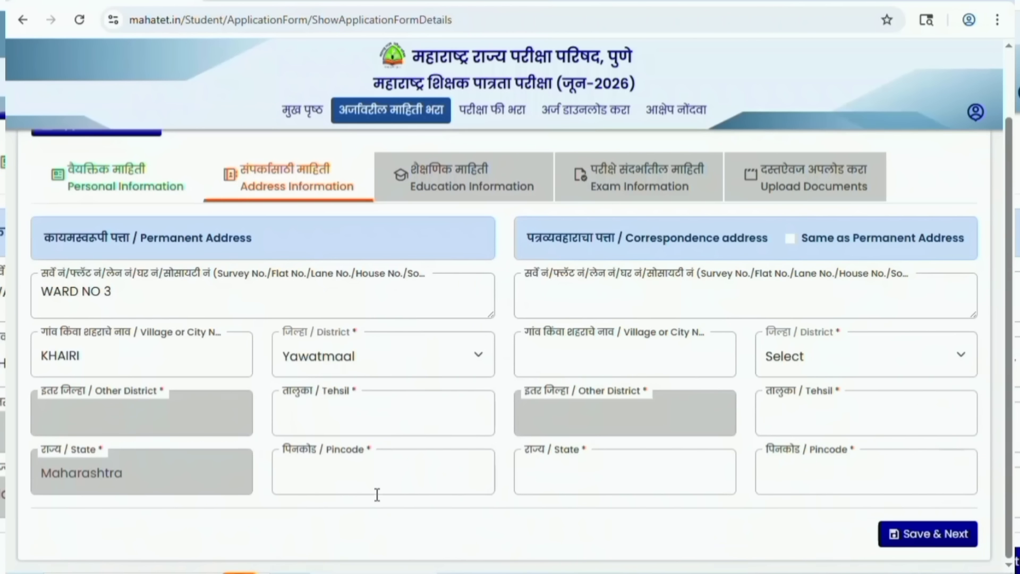
click(377, 414)
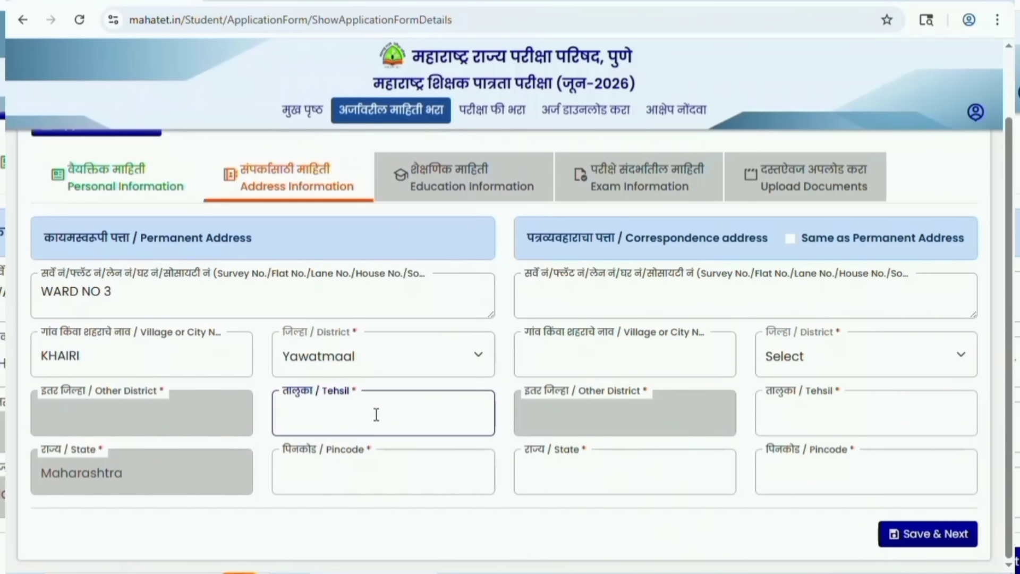
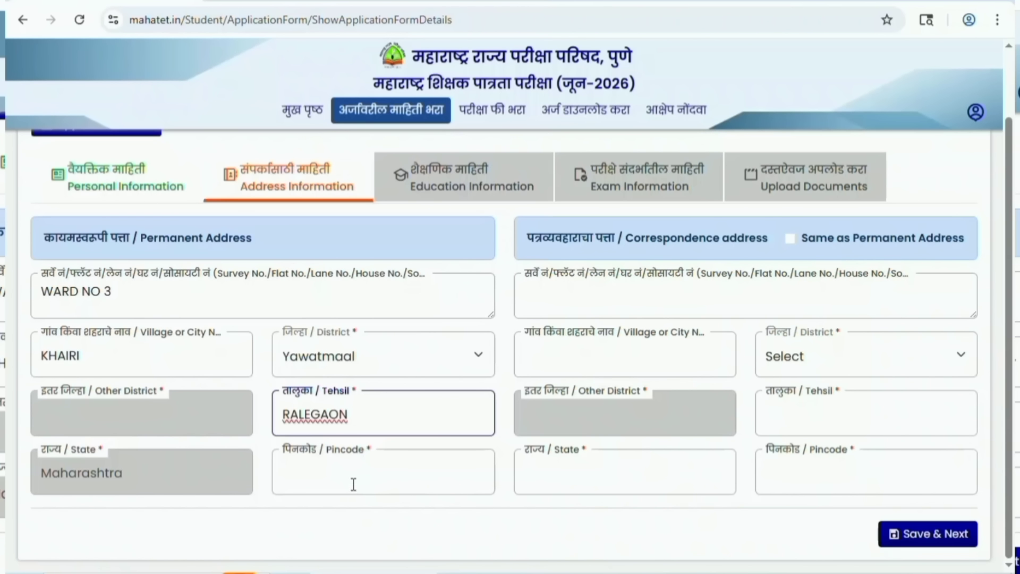
click(353, 482)
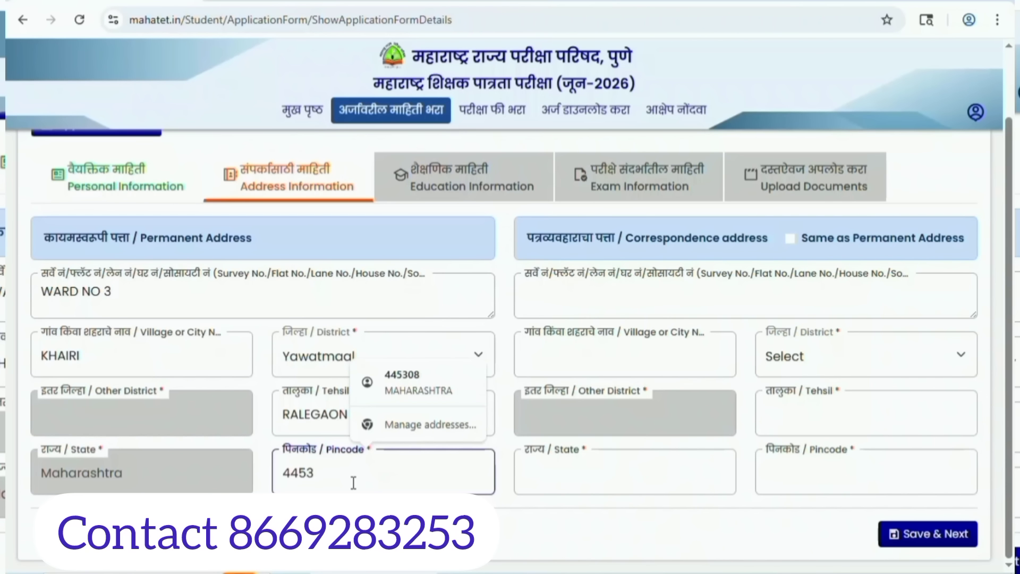
click(789, 239)
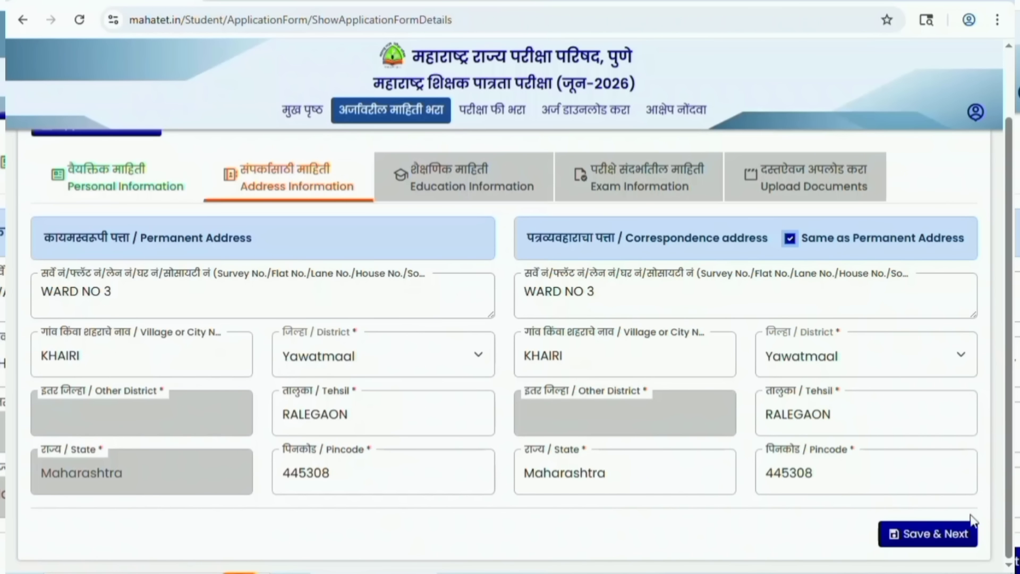
click(922, 536)
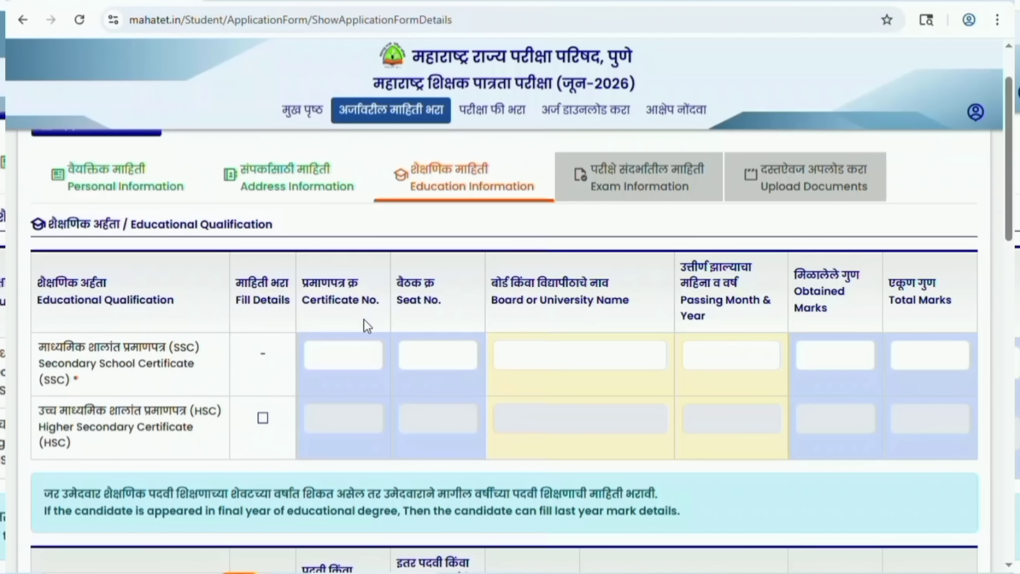
Enter the SSC seat number, AMRAVATI board, passing month and 329 of 500 marks, then enable HSC.
click(434, 355)
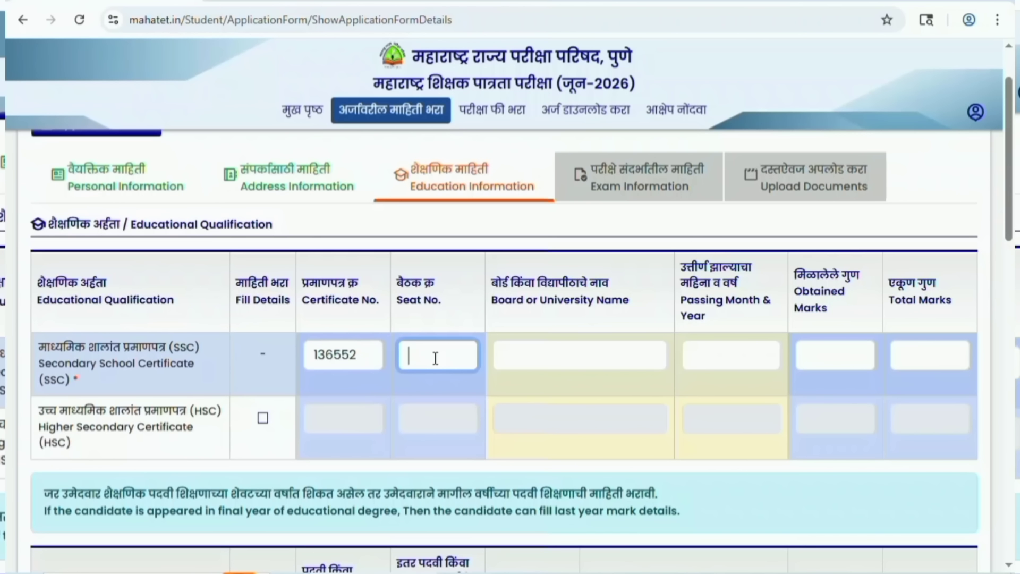
click(542, 359)
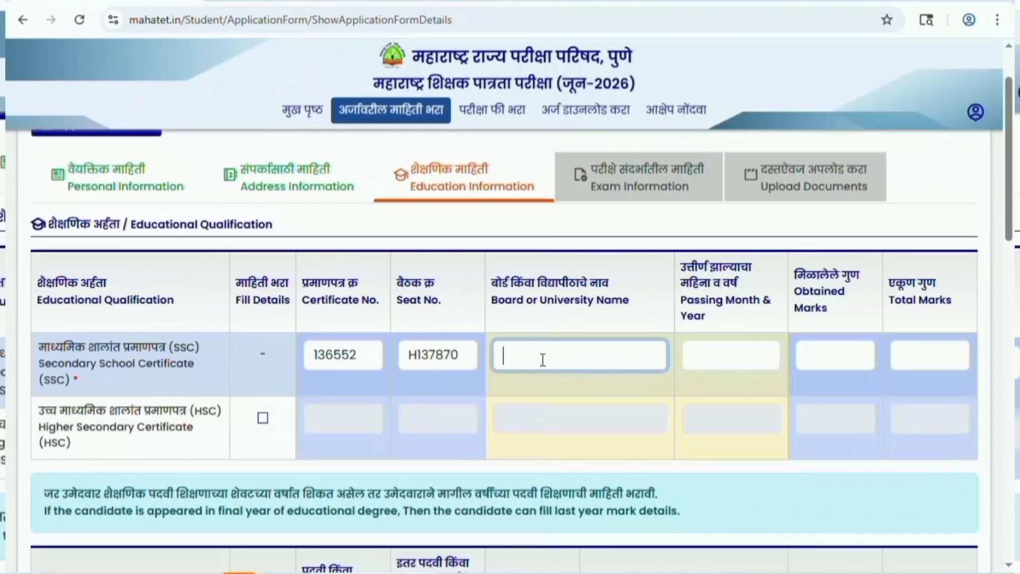
text(AMRAVATI)
click(725, 355)
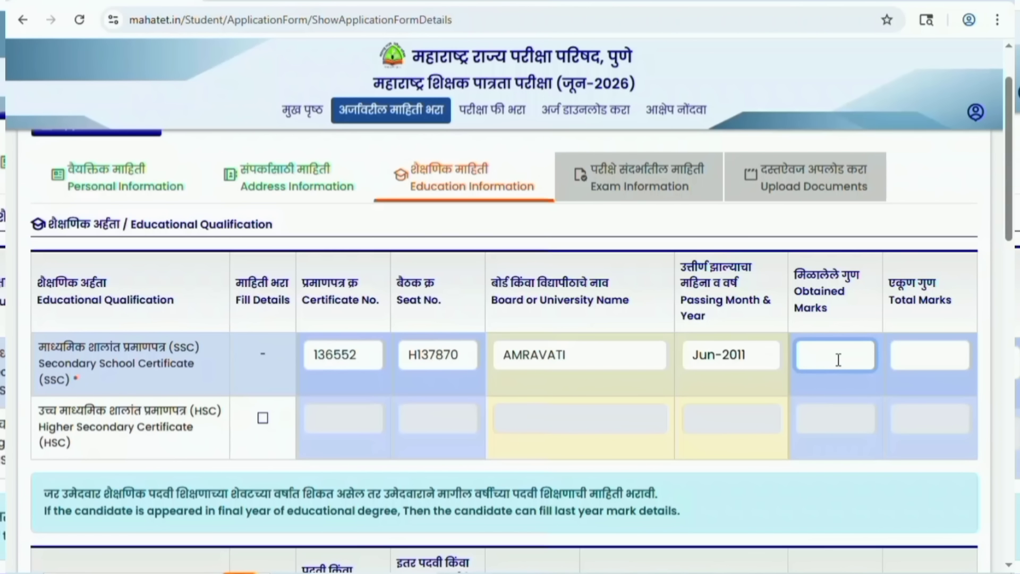
click(838, 359)
text(329)
click(921, 355)
text(5)
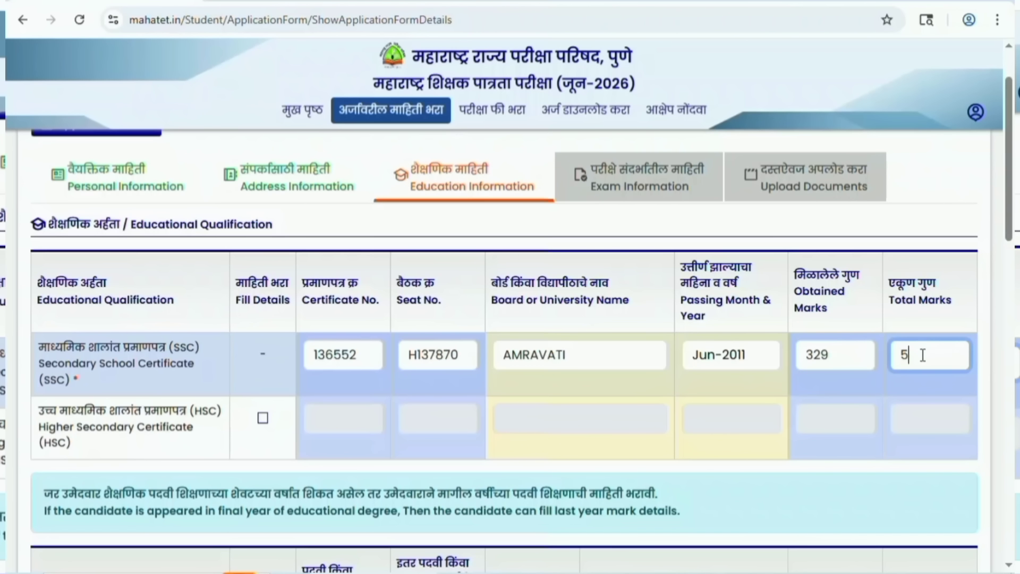
text(00)
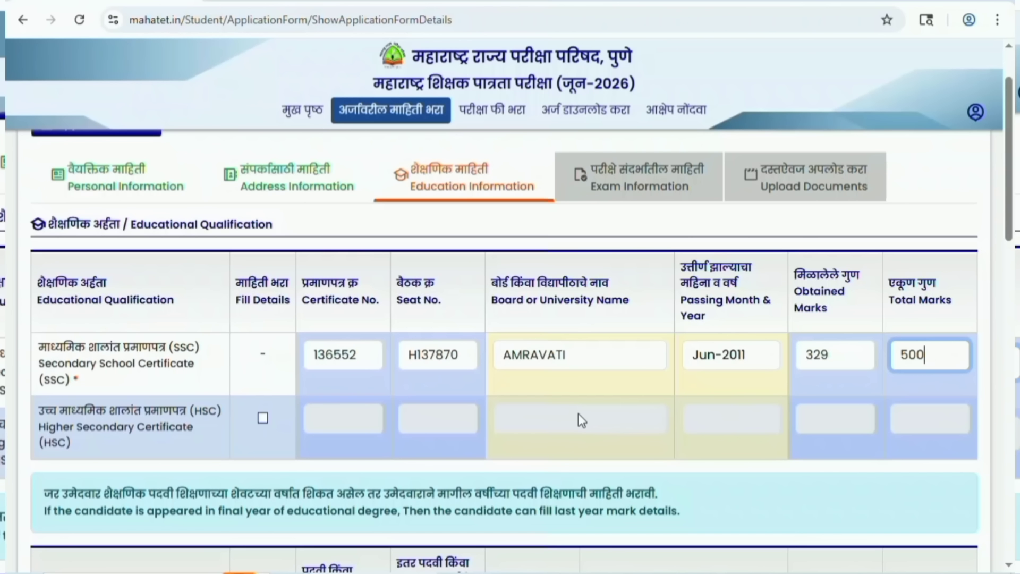
click(262, 418)
click(340, 419)
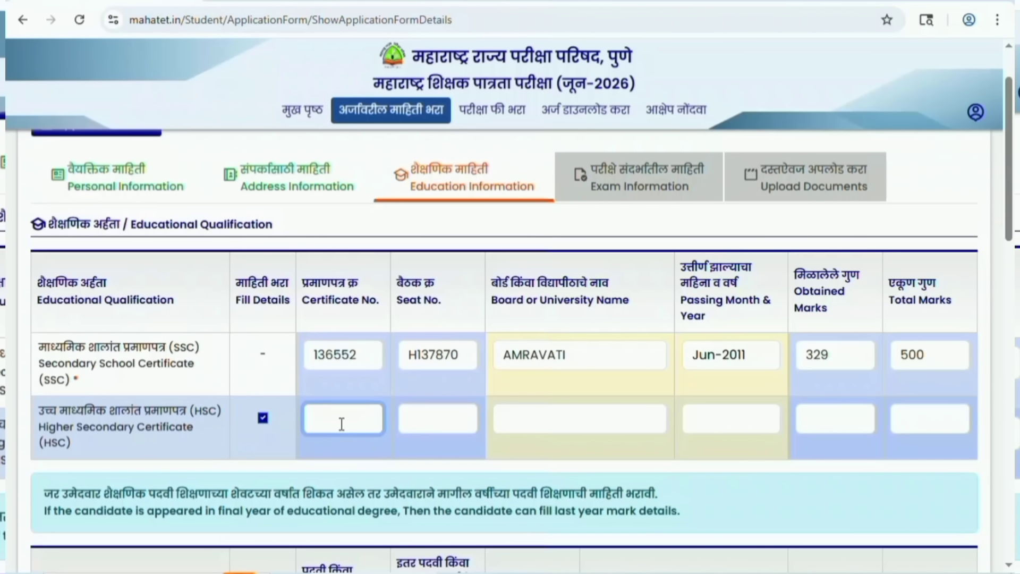
Enter the HSC certificate and seat numbers and the AMRAVATI board.
key(Tab)
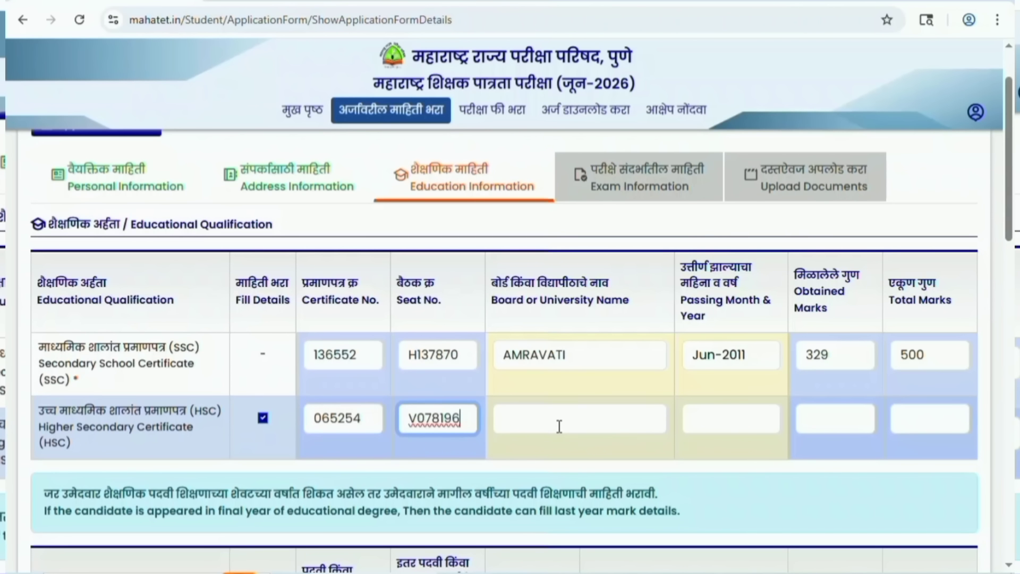
click(558, 426)
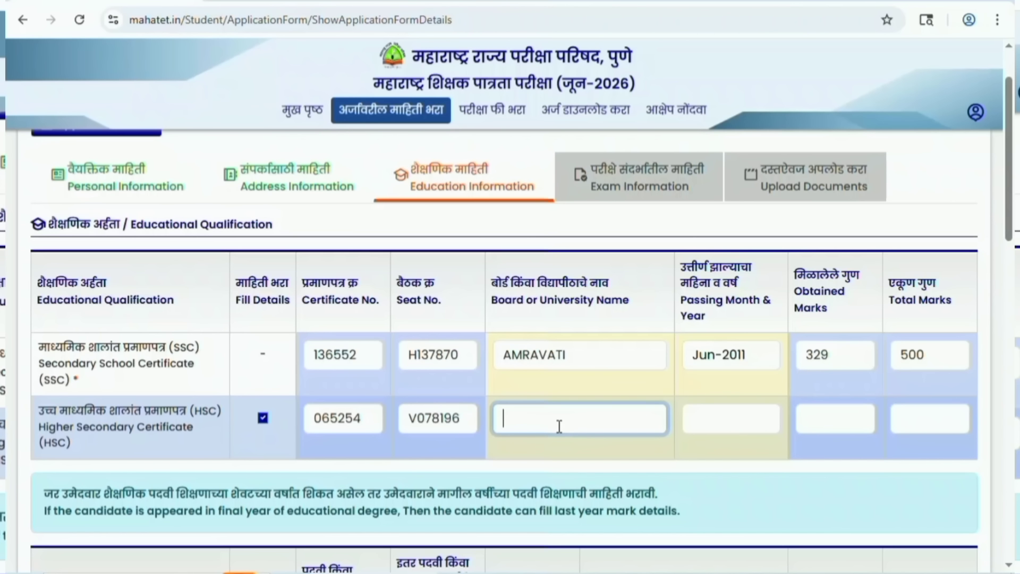
text(AMRAVATI)
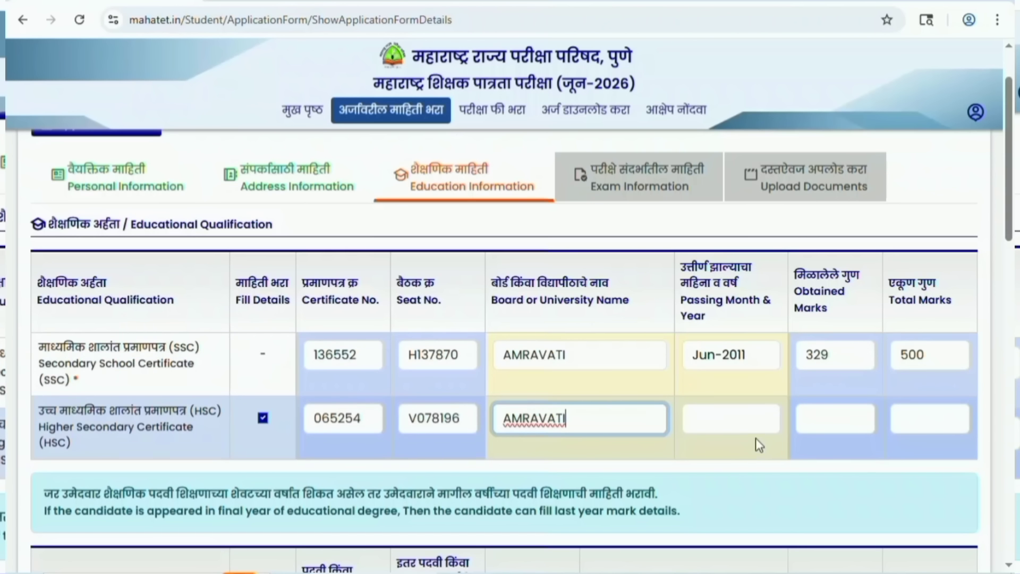
Set the HSC passing date to May 2013 with 384 of 600 marks.
click(752, 428)
click(793, 448)
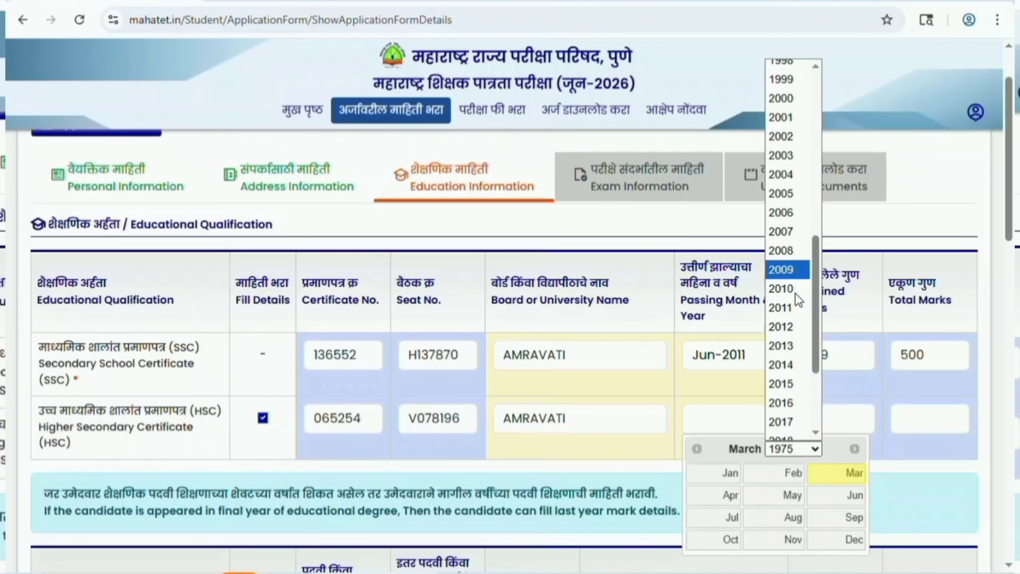
scroll(795, 319, down, 3)
click(785, 203)
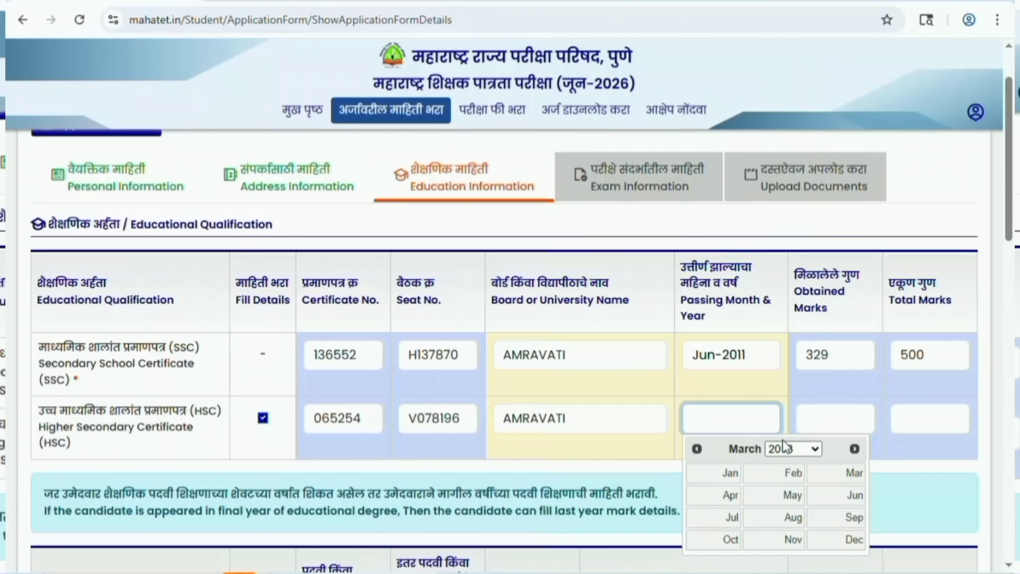
click(792, 495)
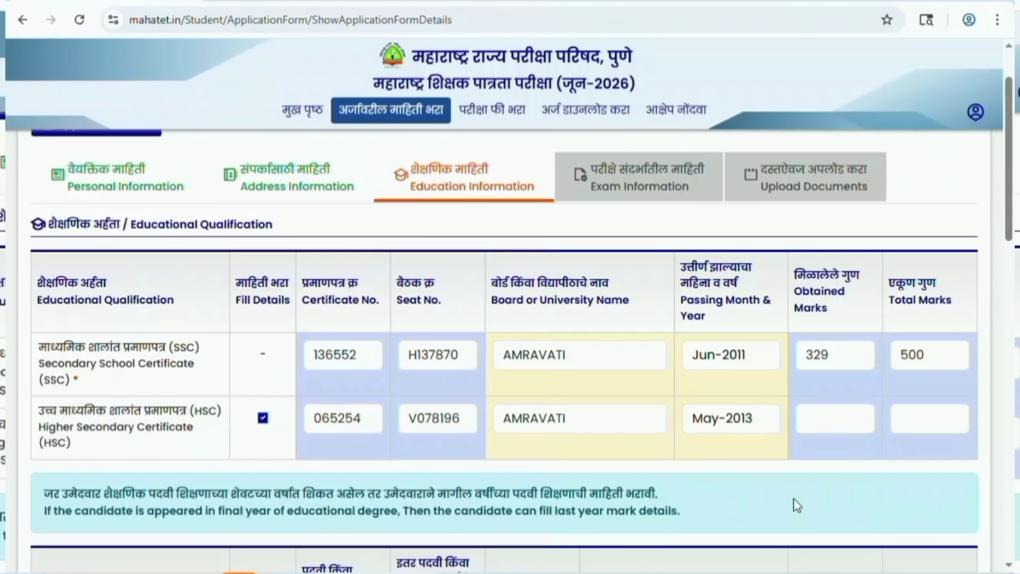
click(835, 417)
text(384)
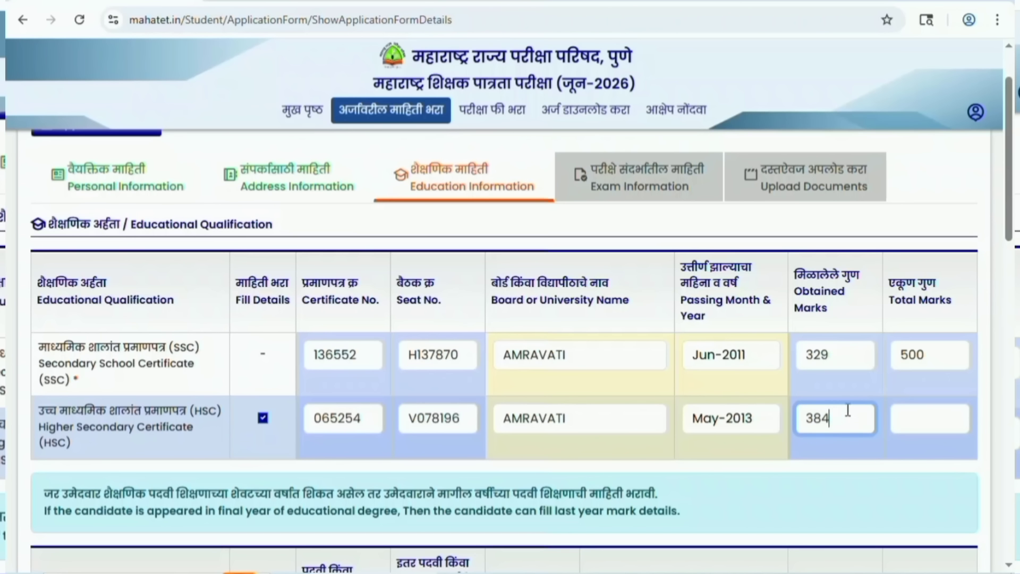
click(939, 413)
text(600)
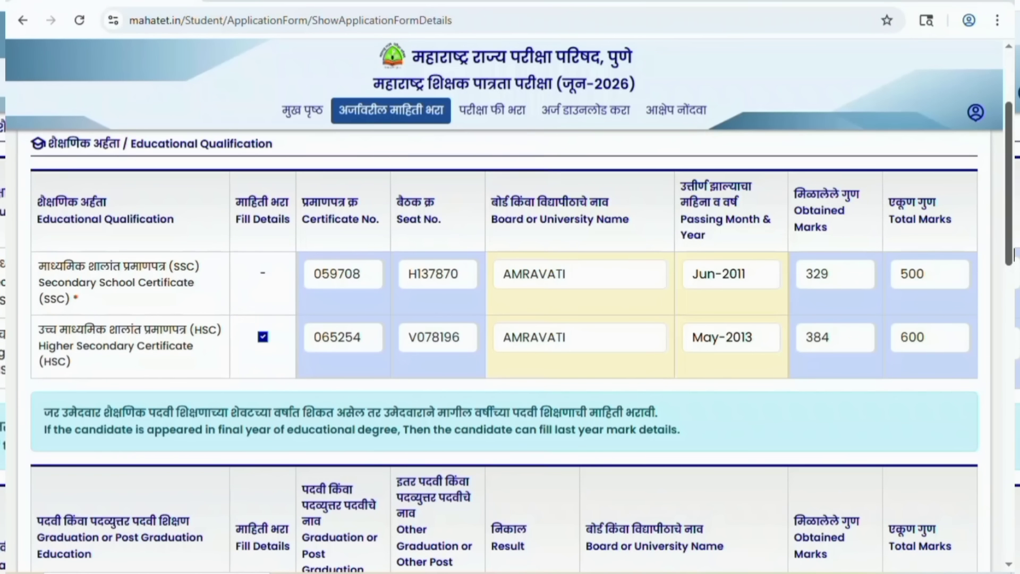
Enable the graduation row and choose B.Com. with result Passed.
scroll(510, 337, down, 1)
scroll(1014, 253, down, 1)
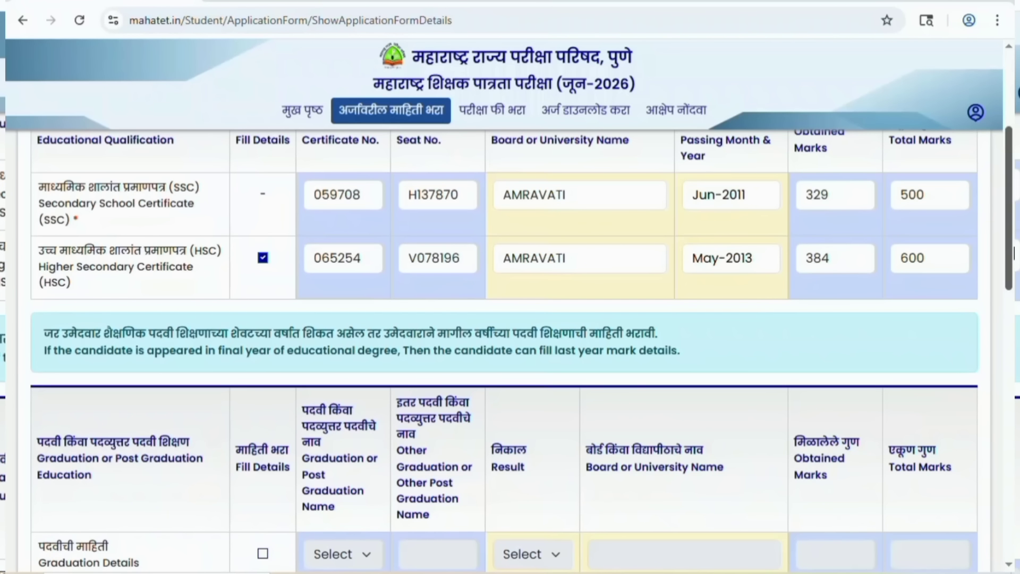
scroll(1013, 253, down, 3)
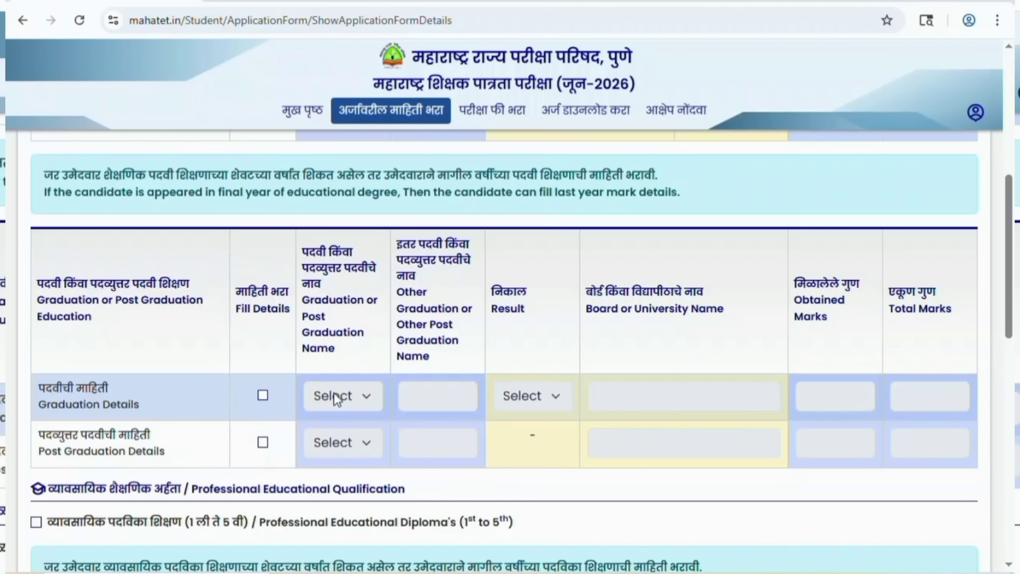
click(262, 395)
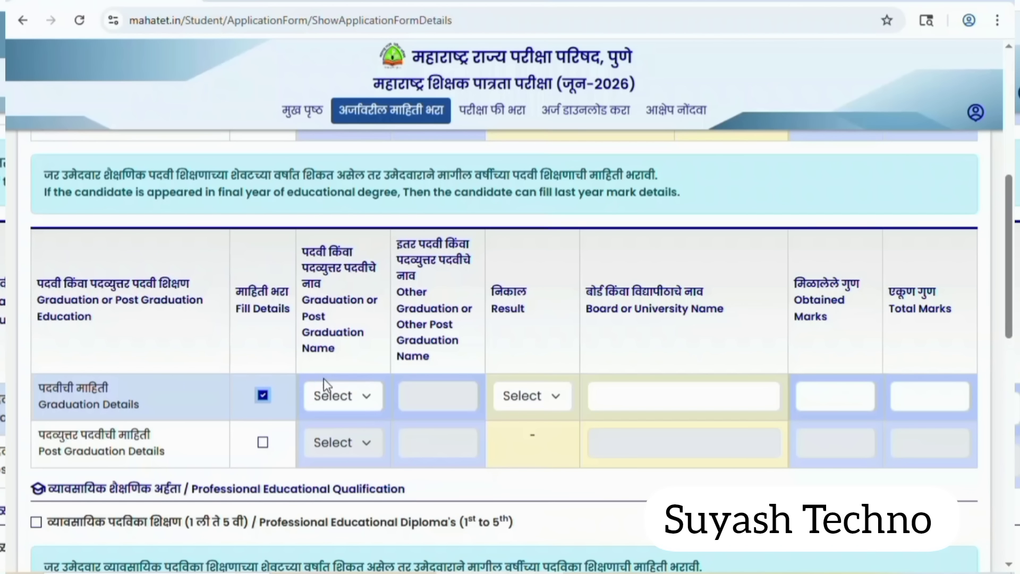
click(363, 399)
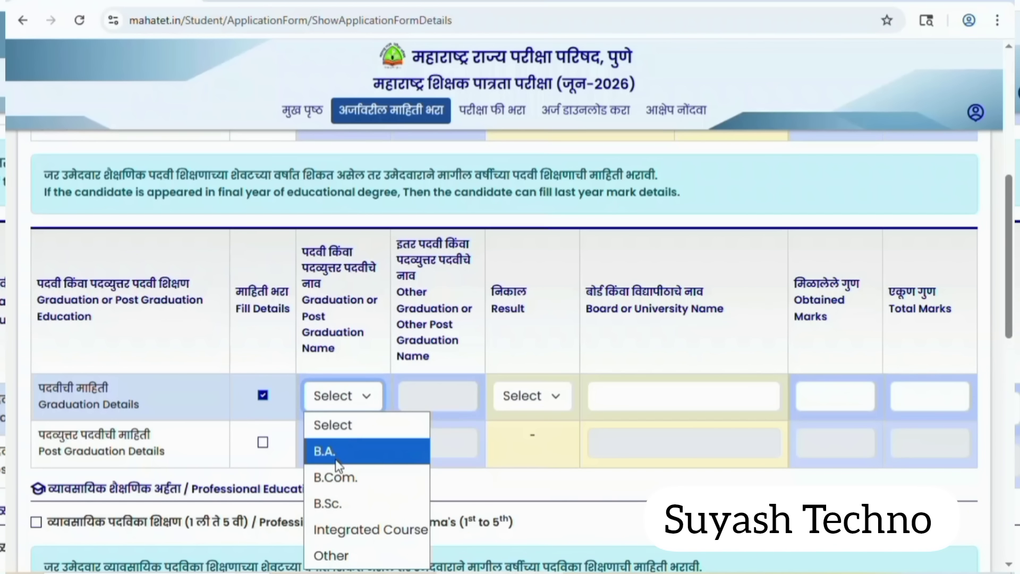
click(337, 476)
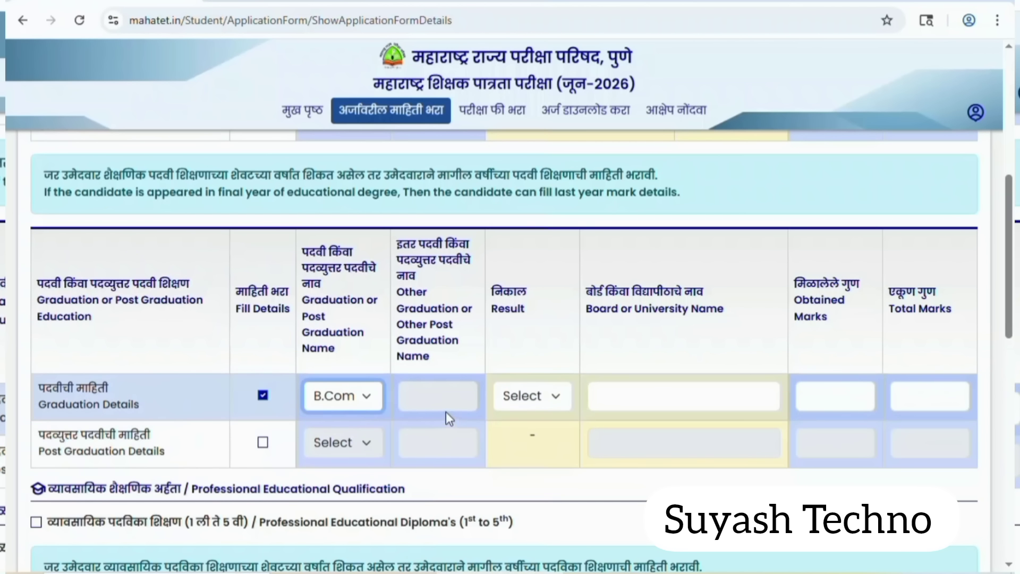
click(535, 398)
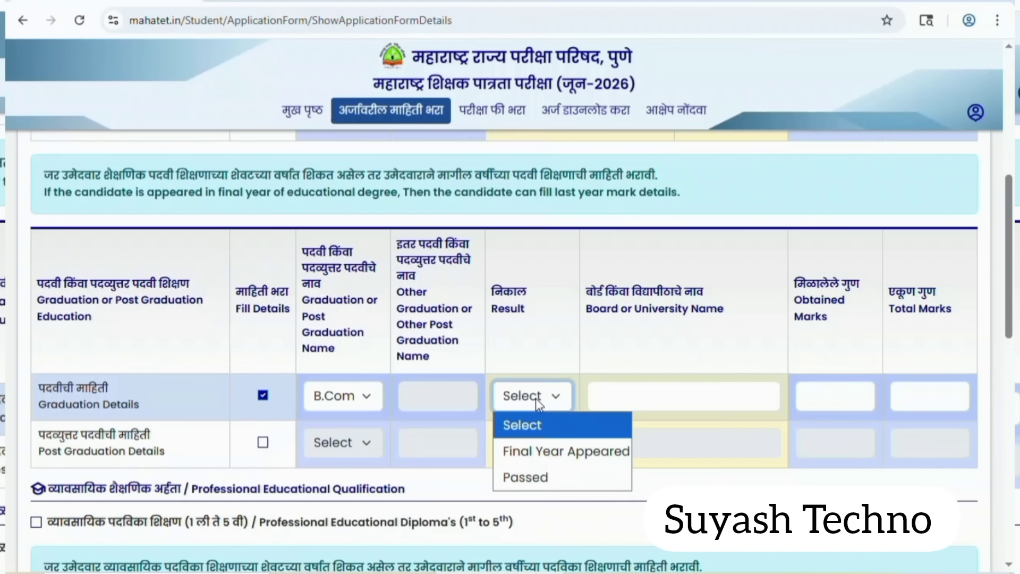
click(523, 477)
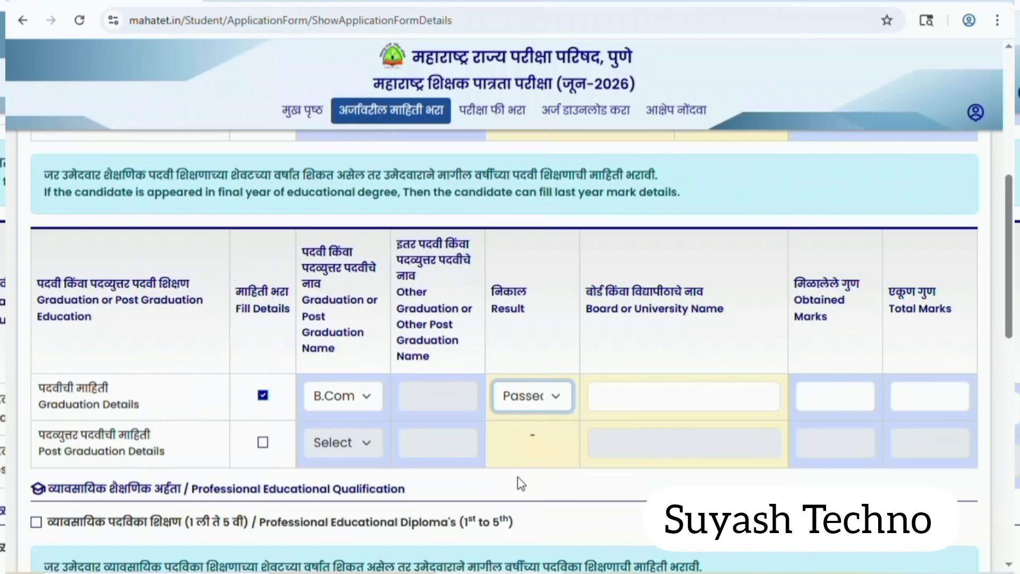
Enter AMRAVATI university with 1183 of 1800 marks, then enable the post-graduation row.
click(649, 397)
text(AMR)
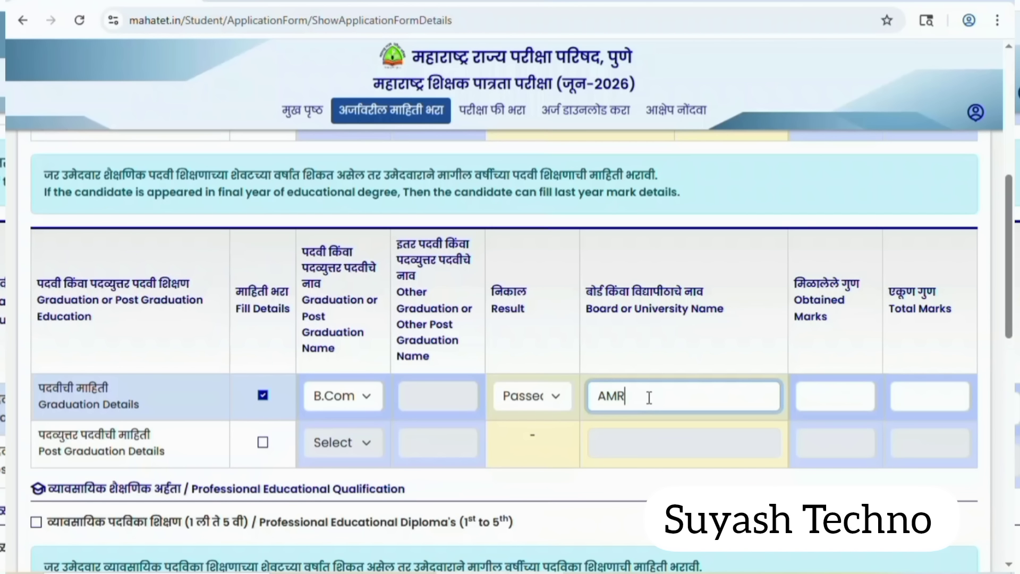
text(AVATI)
click(831, 392)
text(1183)
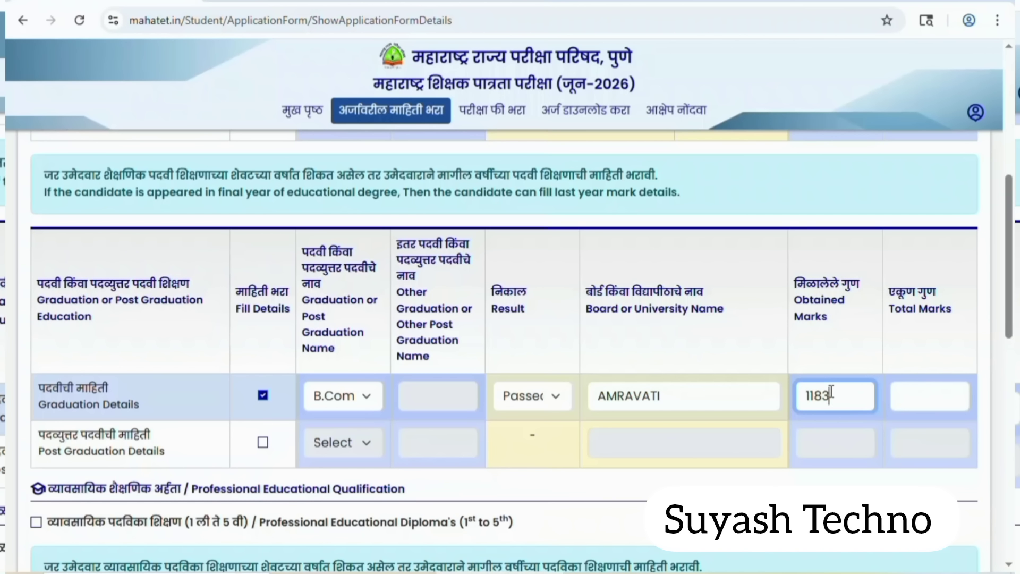
click(923, 397)
text(18)
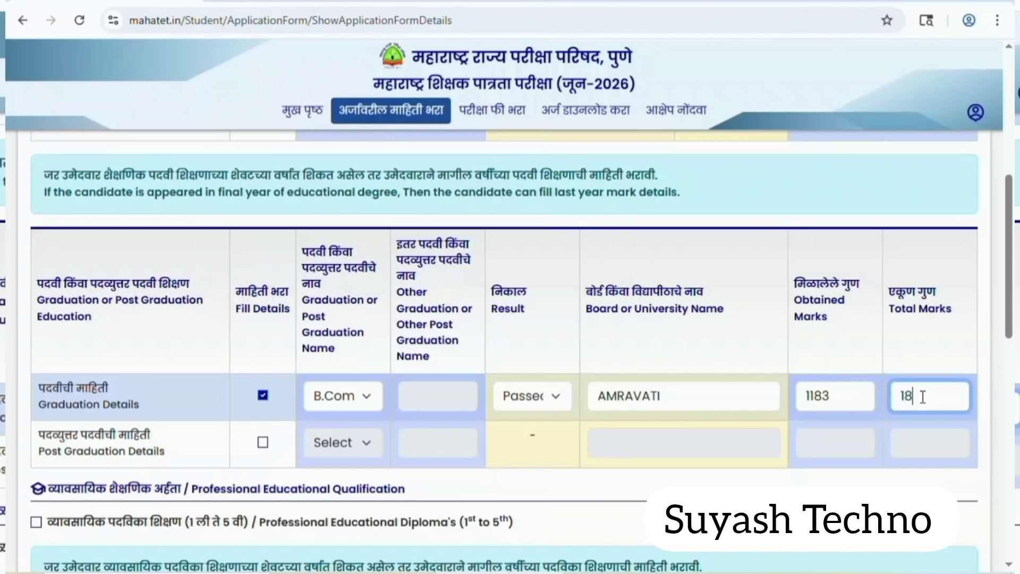
text(00)
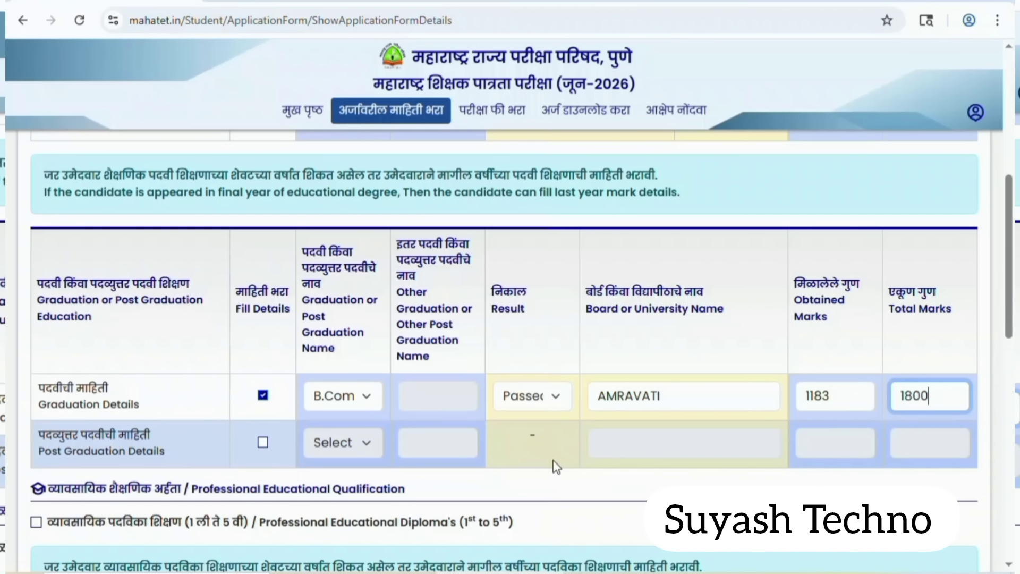
click(263, 441)
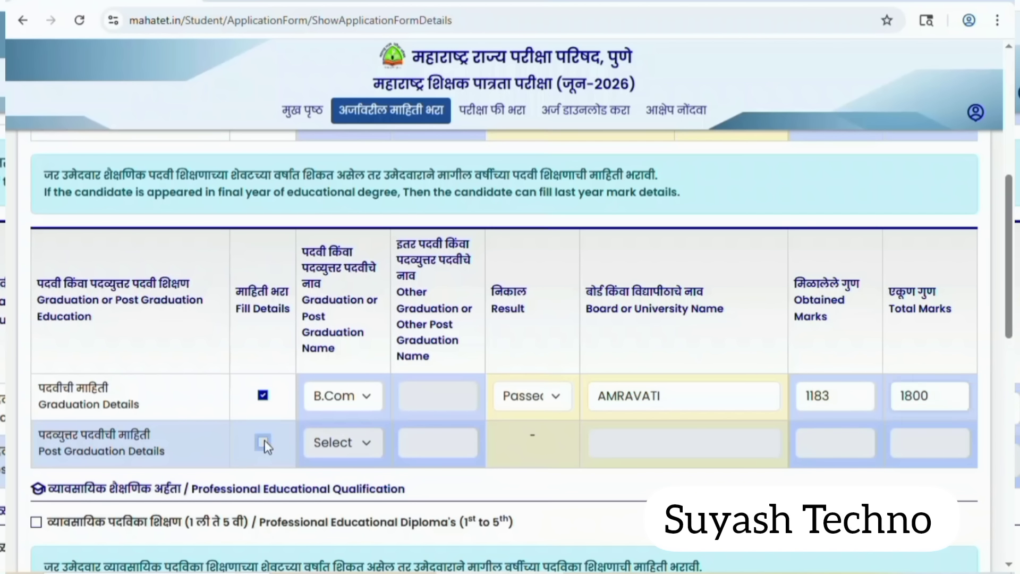
Choose M.Com. with university 'GONDWANA UNIVERSITY GAD' and 1038 of 1650 marks.
click(361, 447)
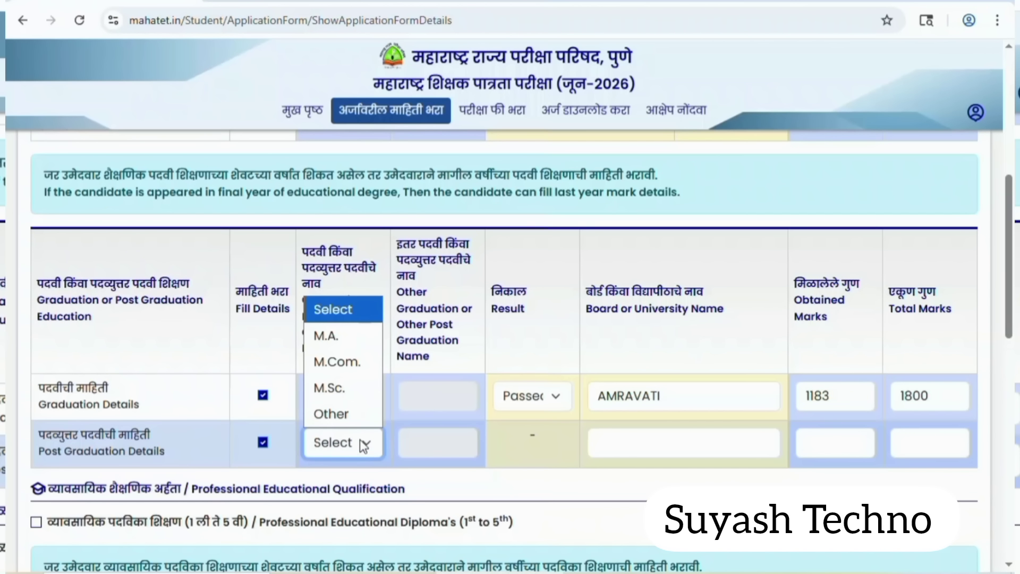
click(346, 371)
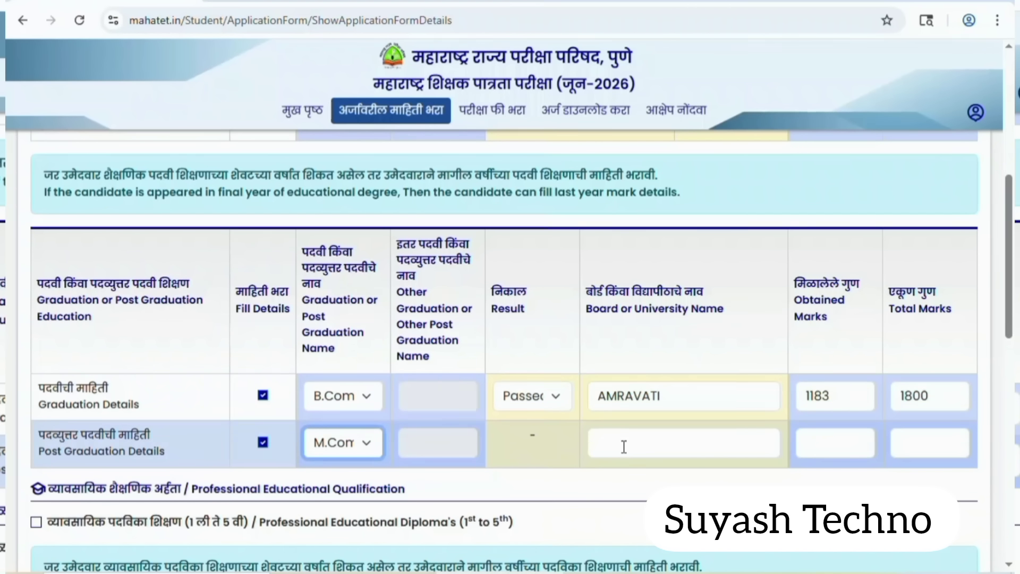
click(624, 446)
text(G)
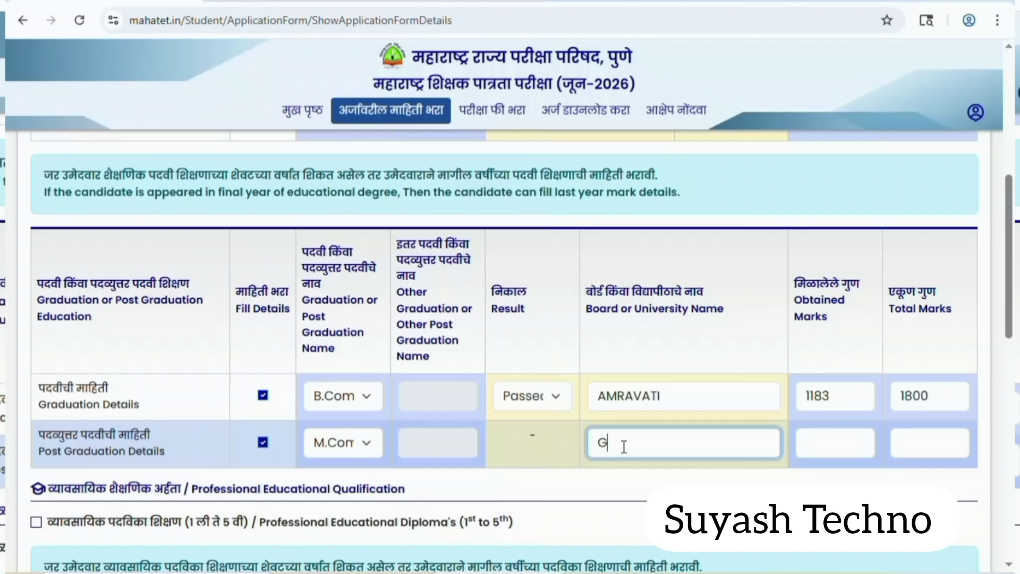
text(ONDWANA UNIVERSITY GAD)
click(835, 444)
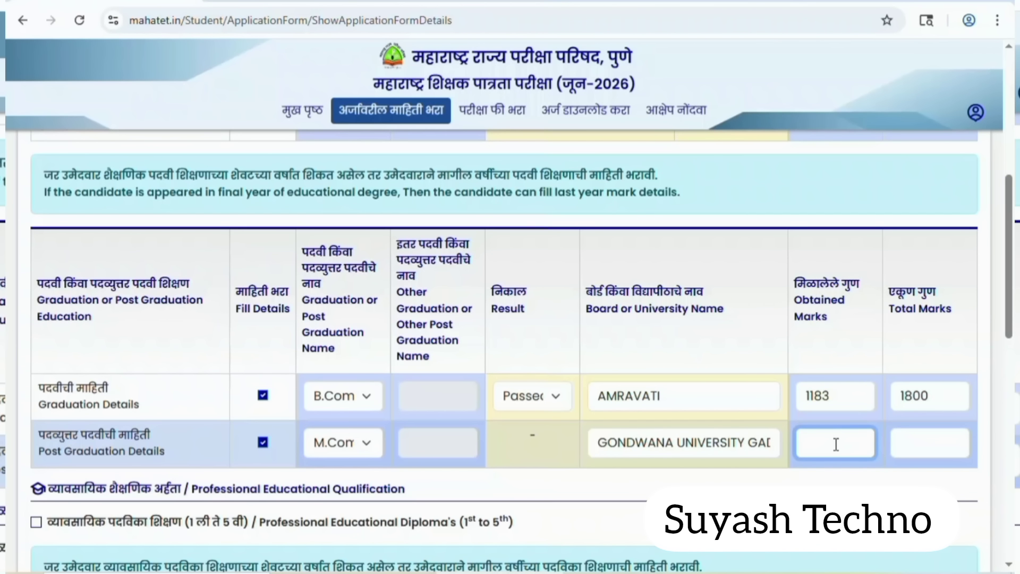
text(1038)
click(925, 450)
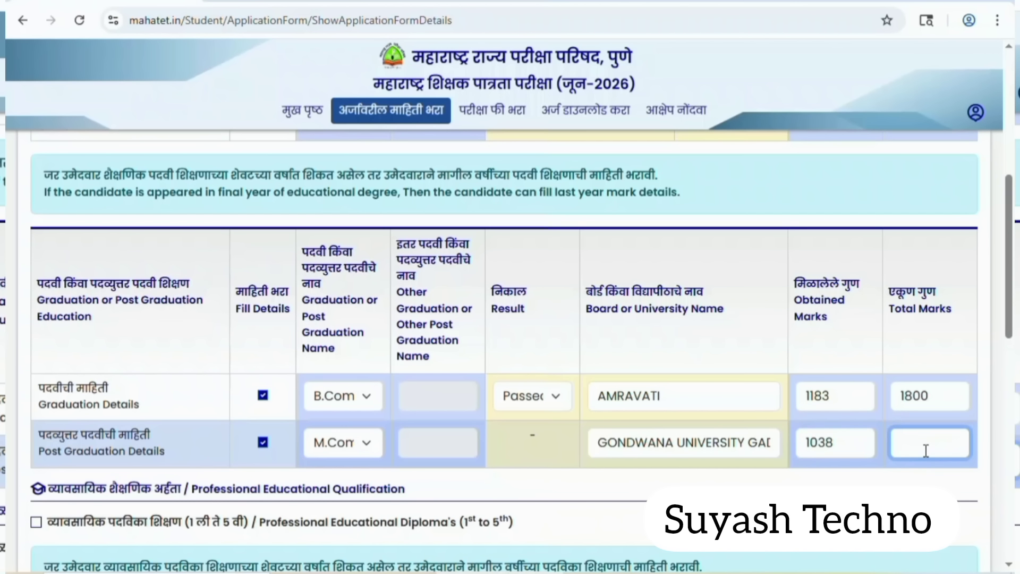
text(1650)
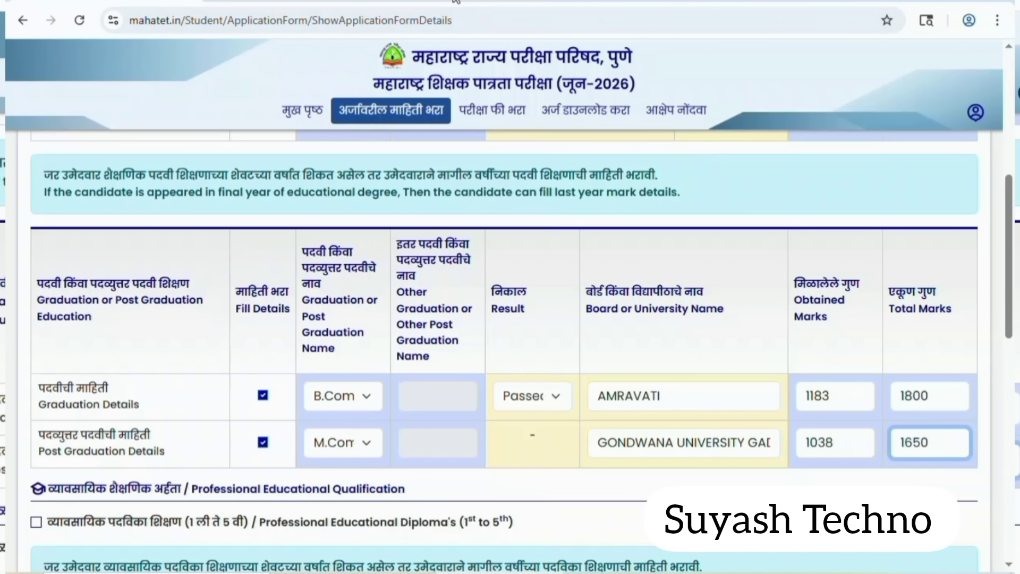
scroll(504, 345, down, 5)
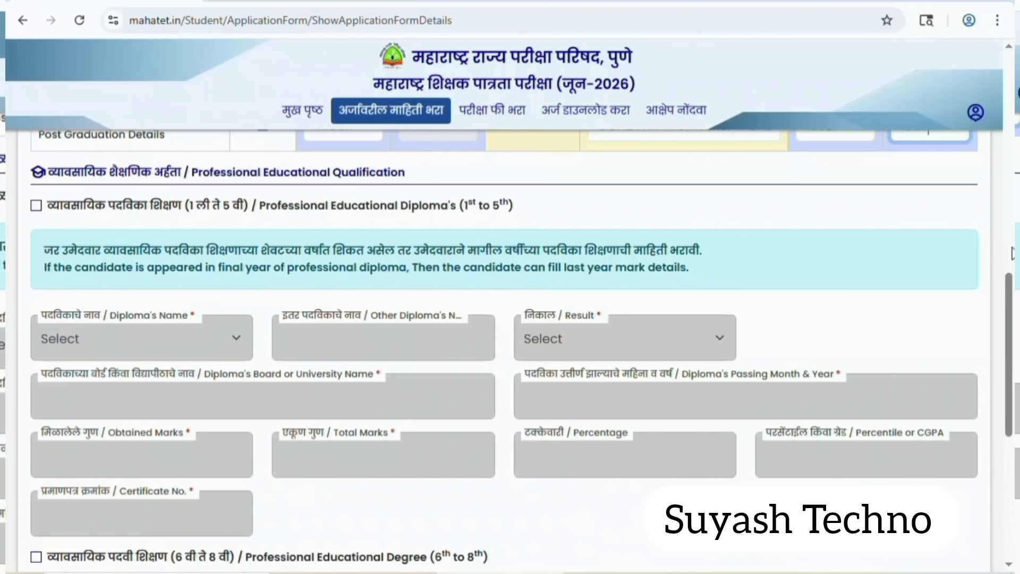
Choose B.Ed as the professional degree, result Passed, from board GONDWANA.
scroll(1010, 276, down, 3)
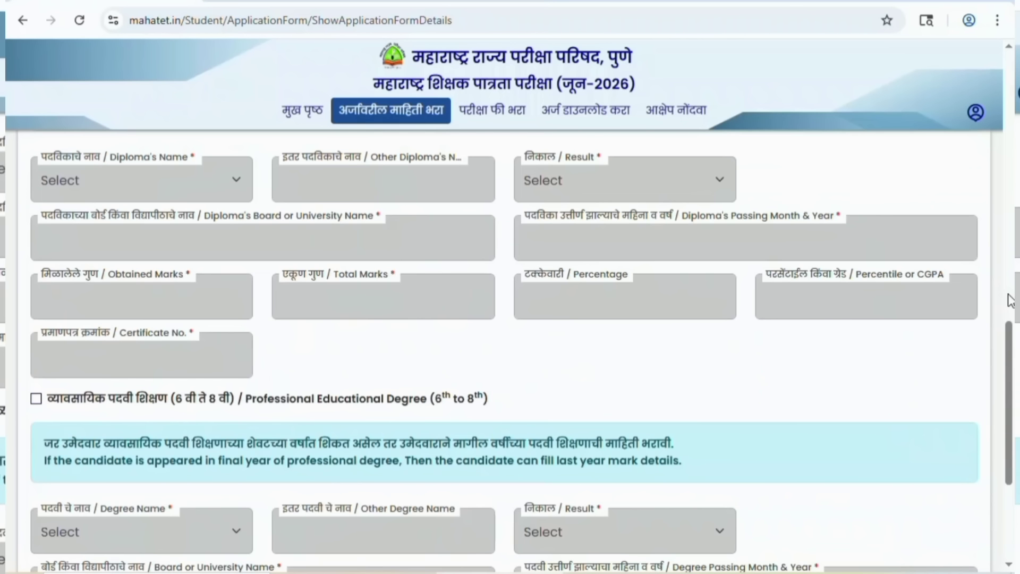
scroll(1011, 300, down, 2)
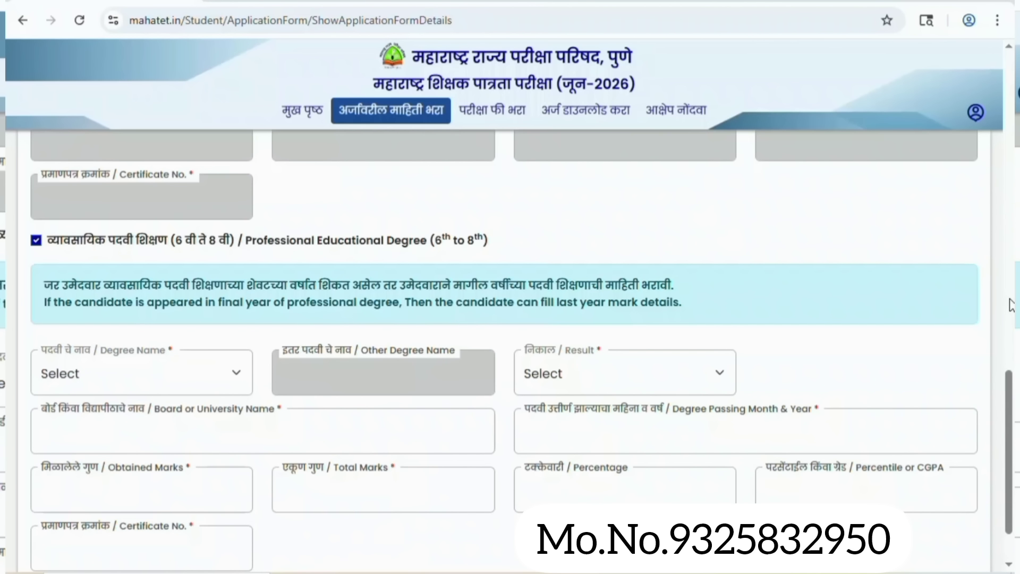
click(238, 378)
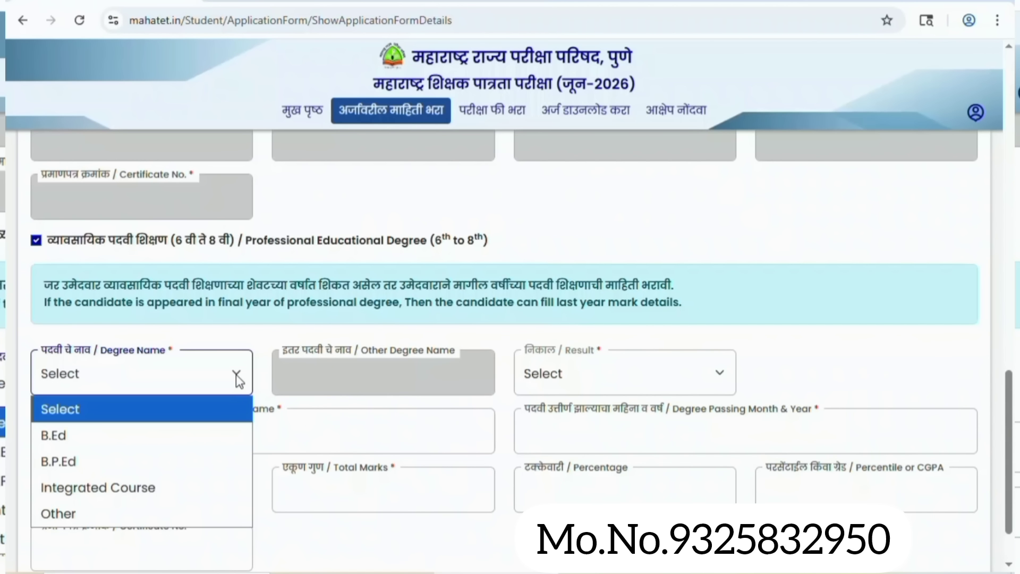
click(119, 429)
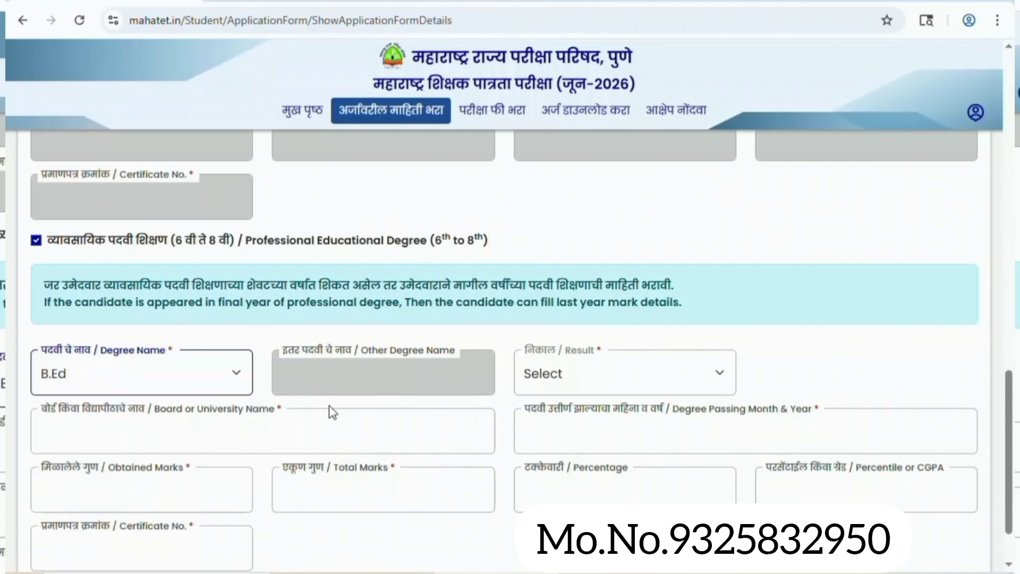
click(559, 390)
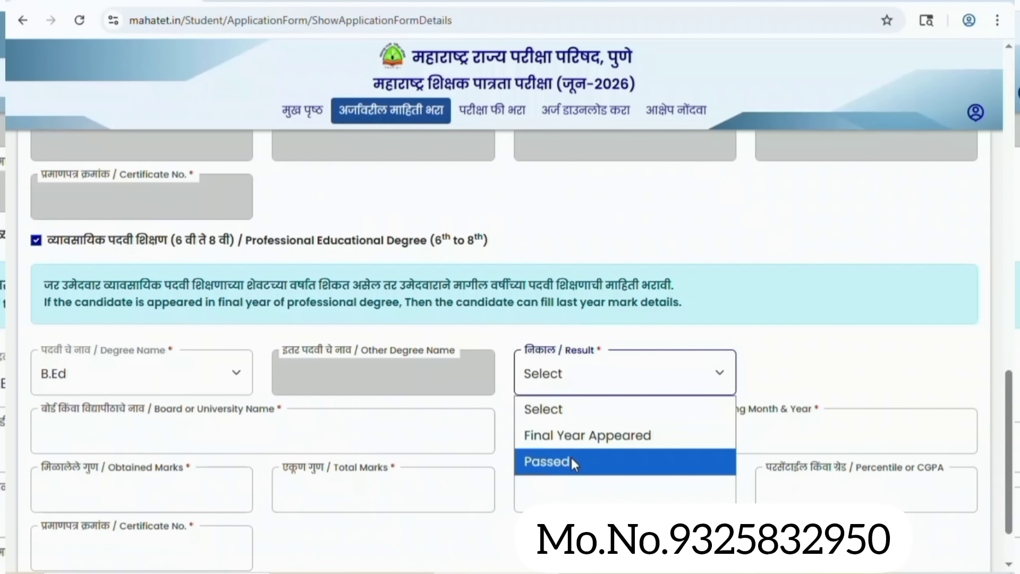
click(571, 458)
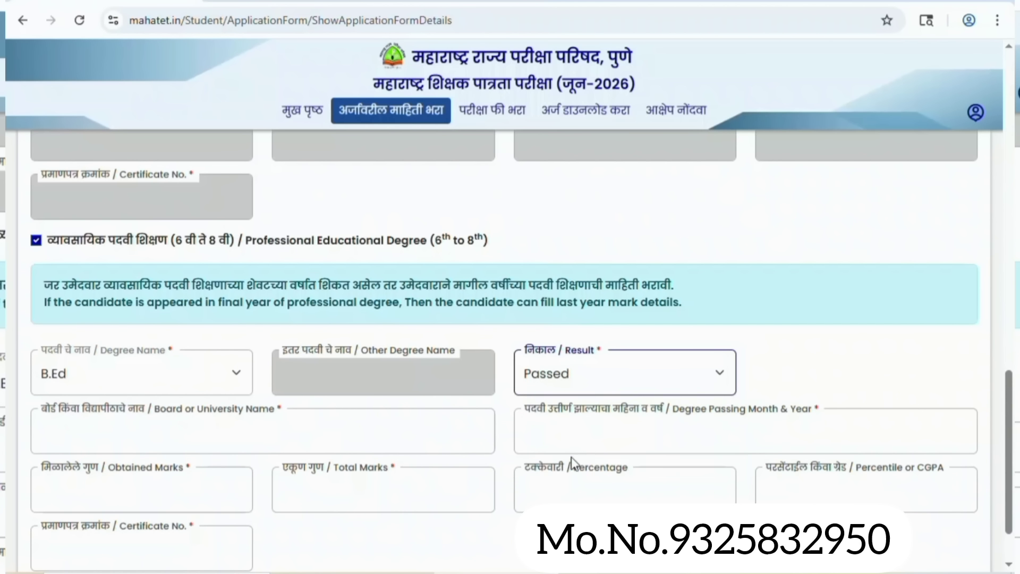
click(391, 429)
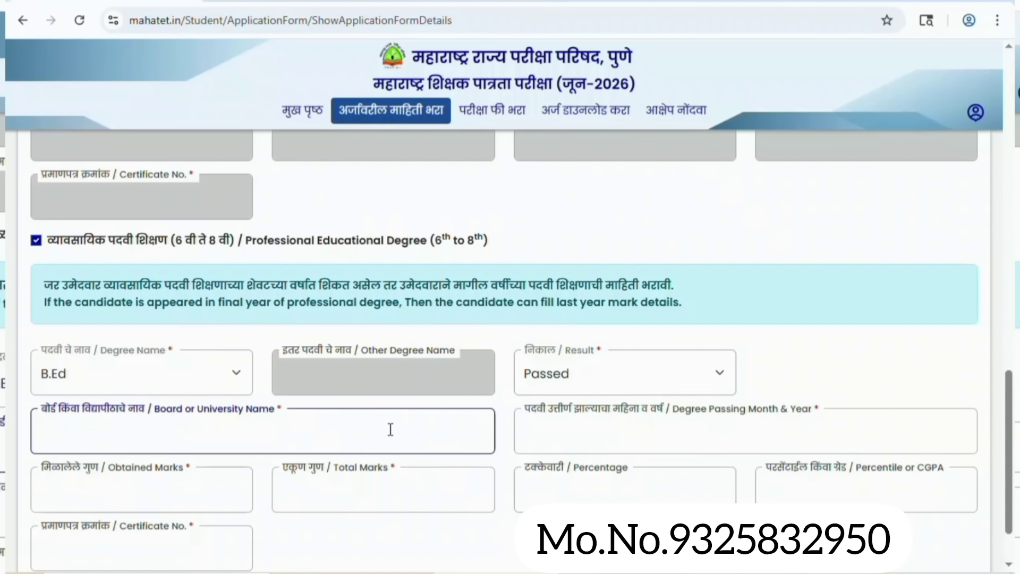
text(GONDWANA UNIVERSITY GADCHIROLI)
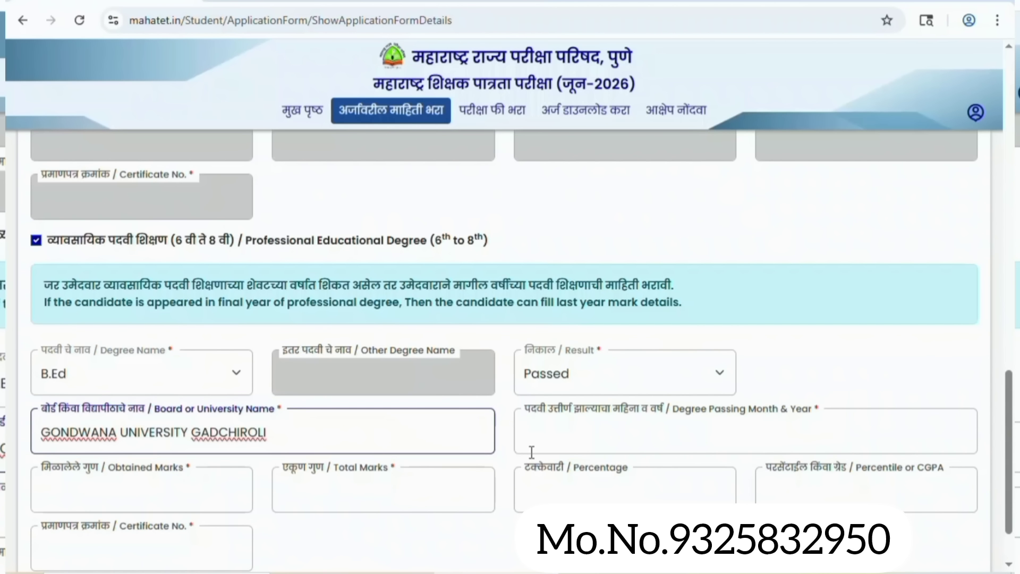
Set passing date, 1424 of 2000 marks, 71.20%, certificate number, and save education details.
click(615, 439)
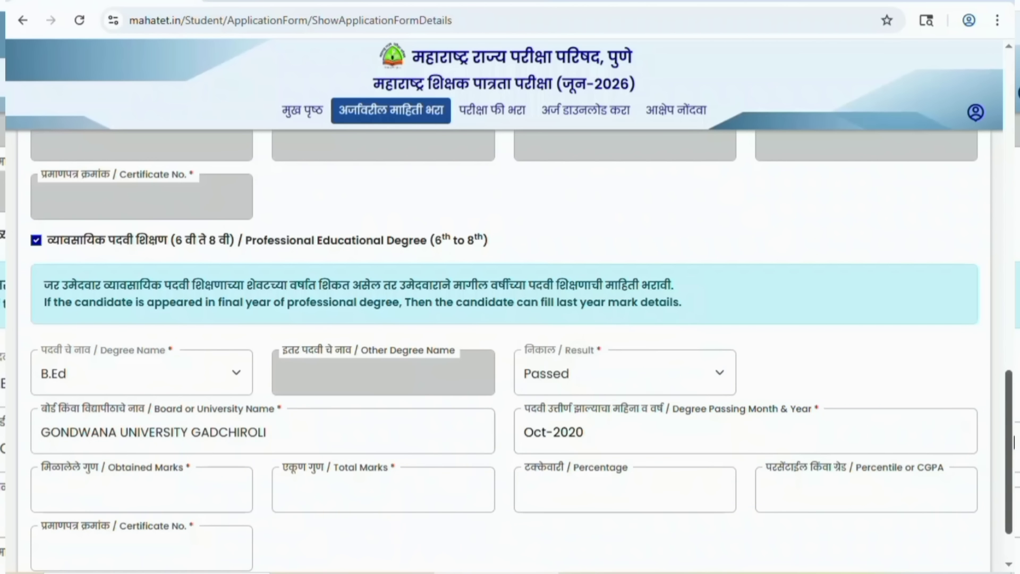
scroll(1013, 441, down, 1)
scroll(1013, 441, down, 1)
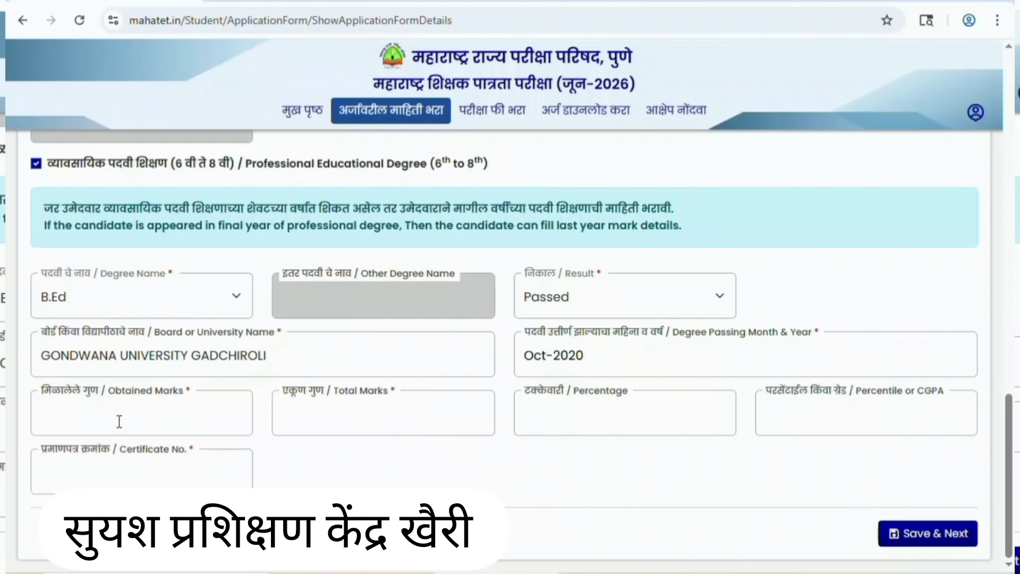
click(142, 418)
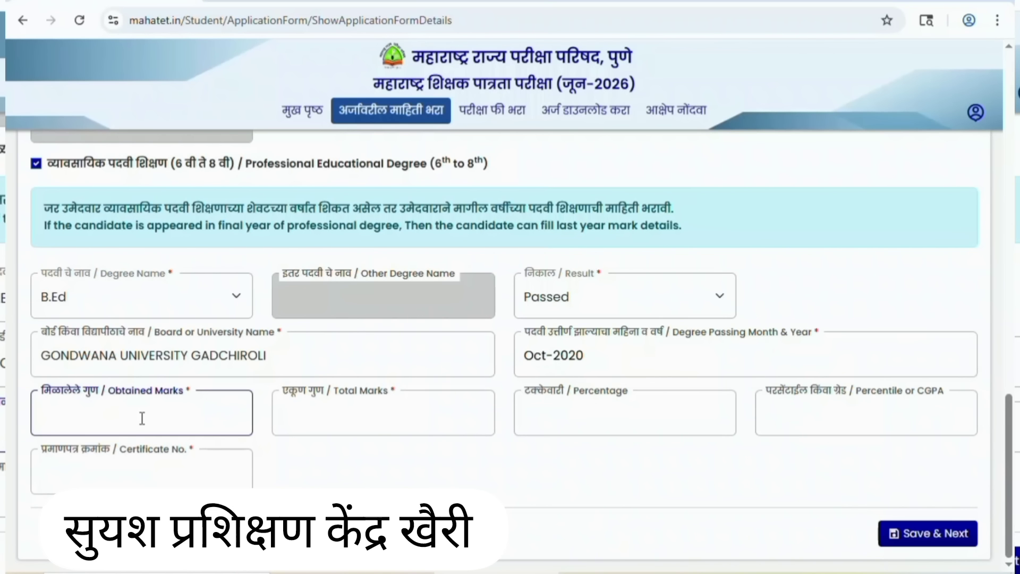
text(1424)
click(366, 414)
text(2000)
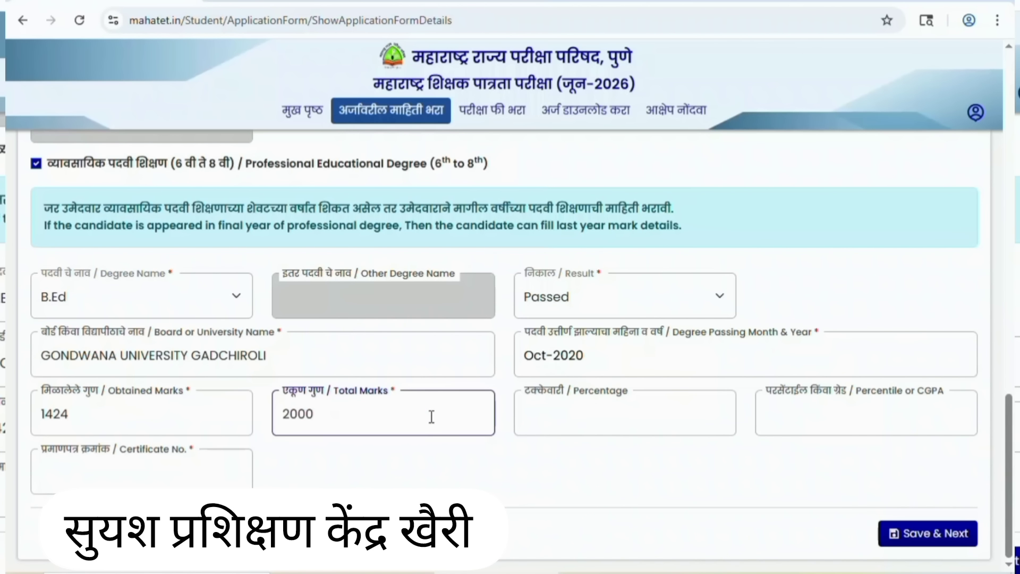
click(587, 421)
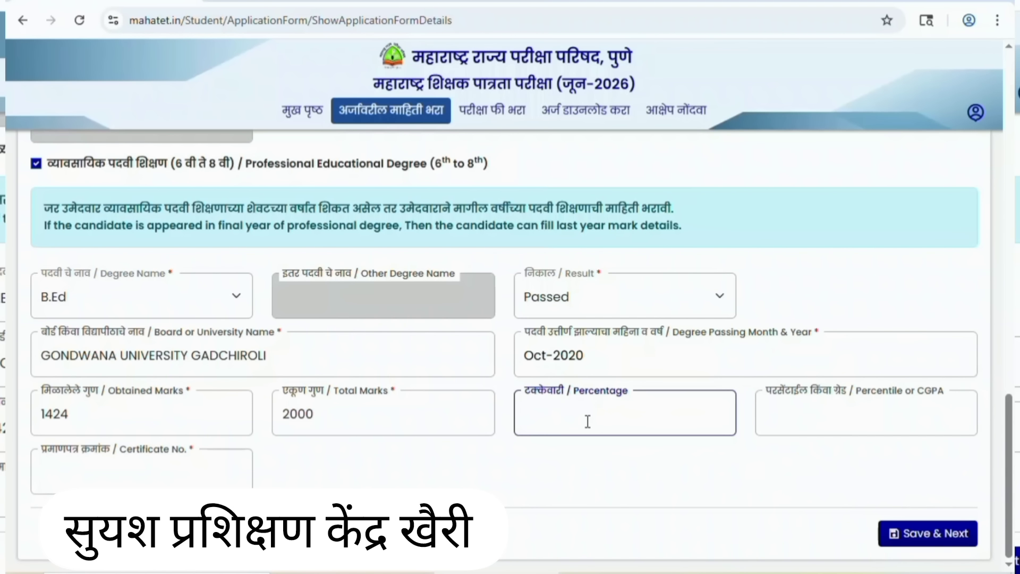
text(71.20)
click(135, 463)
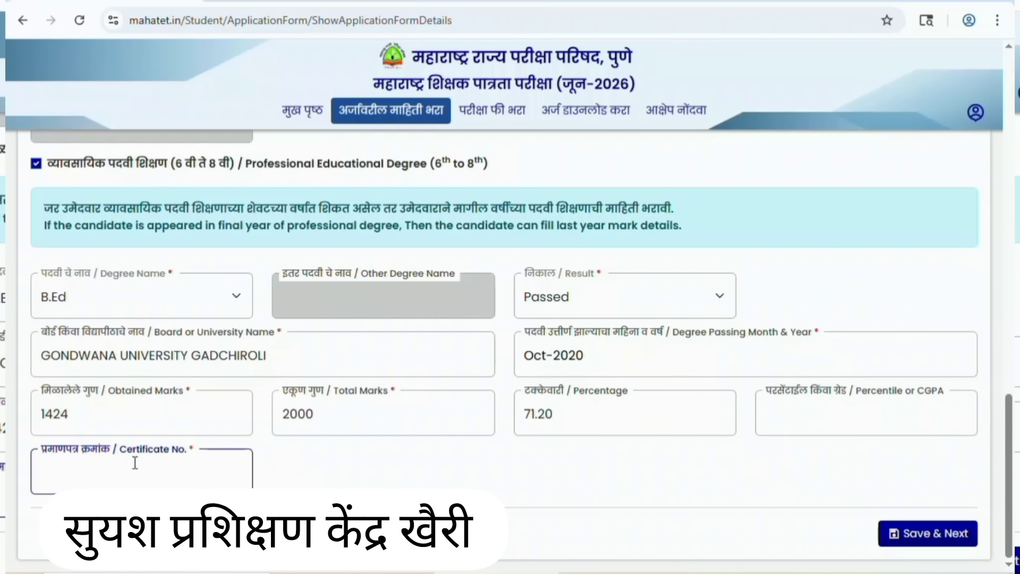
click(897, 541)
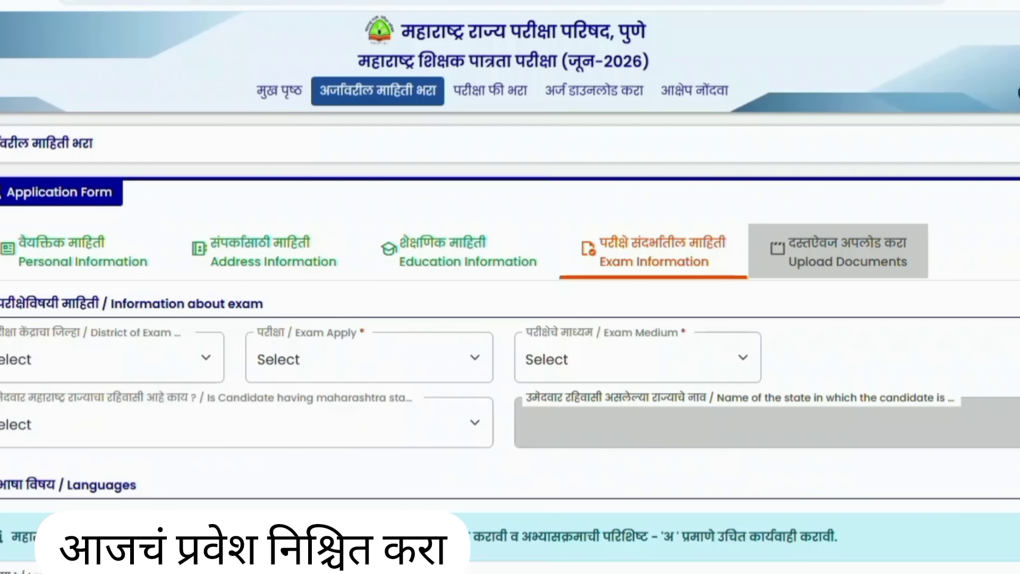
Set the exam district to Chandrapur and confirm the Paper II (Std. 6th to 8th) exam selection.
click(209, 368)
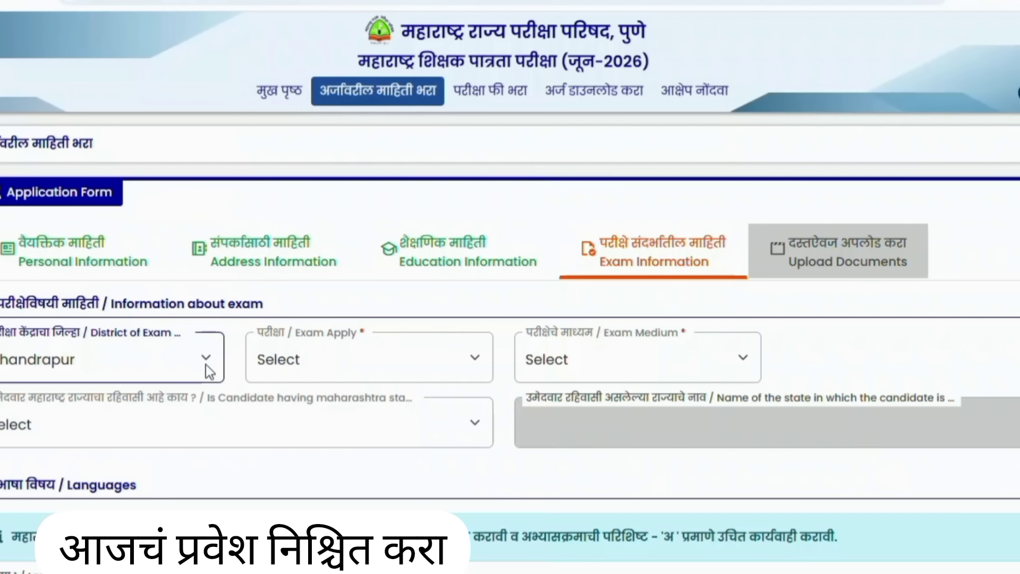
click(380, 370)
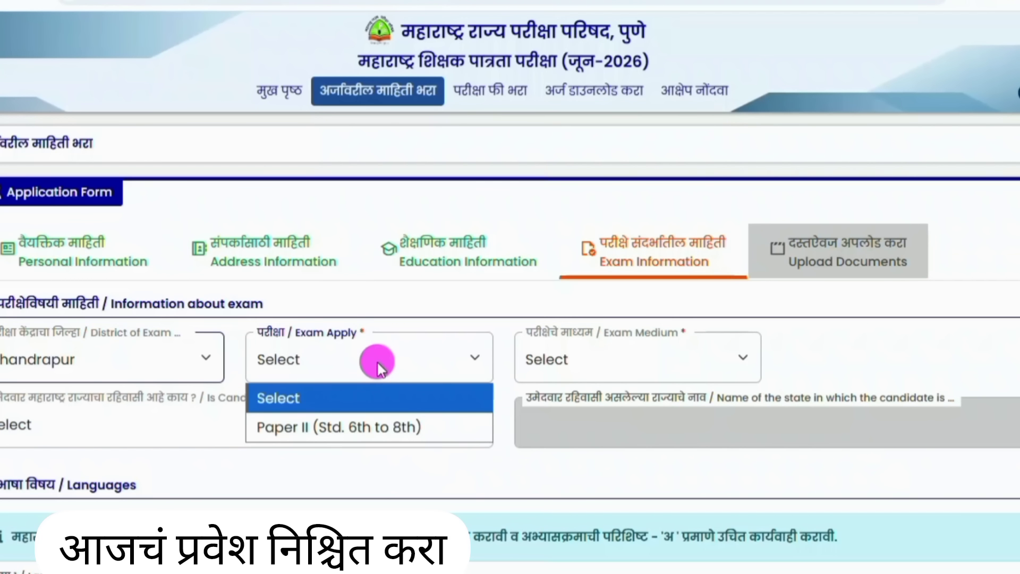
click(377, 363)
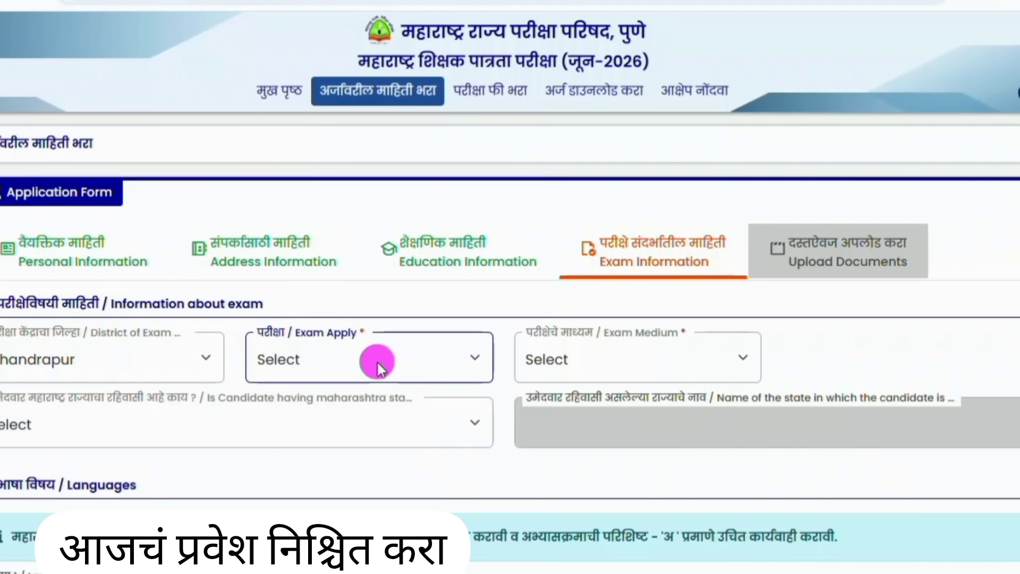
click(377, 362)
click(494, 306)
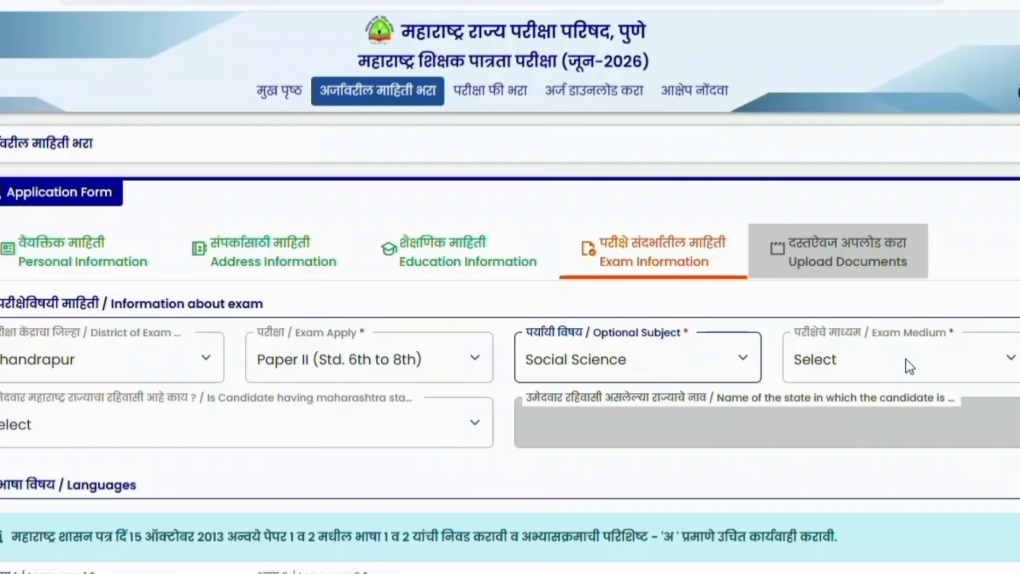
Keep Marathi as the exam medium and answer Yes to being a Maharashtra resident.
click(907, 360)
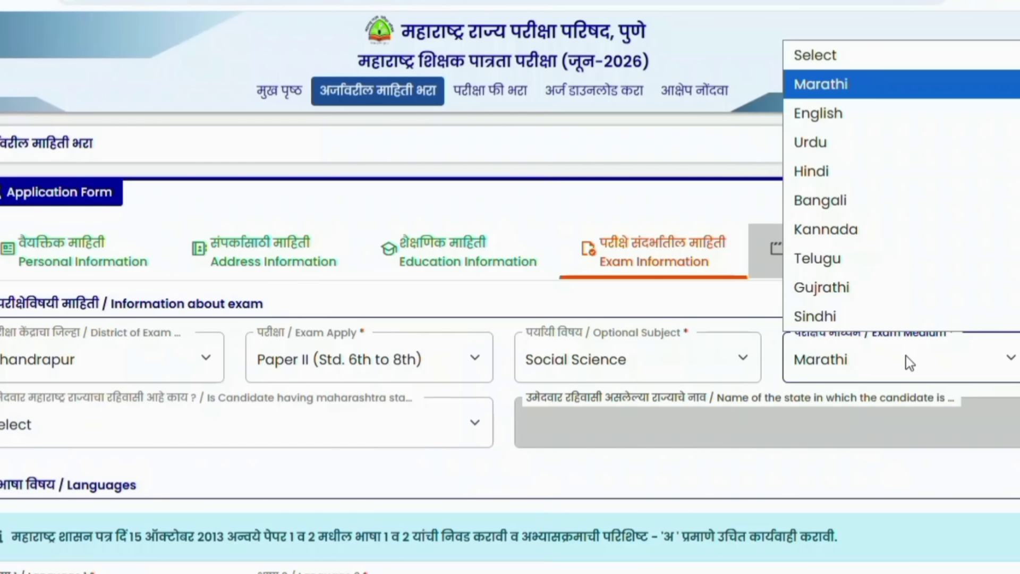
click(906, 355)
scroll(906, 355, down, 3)
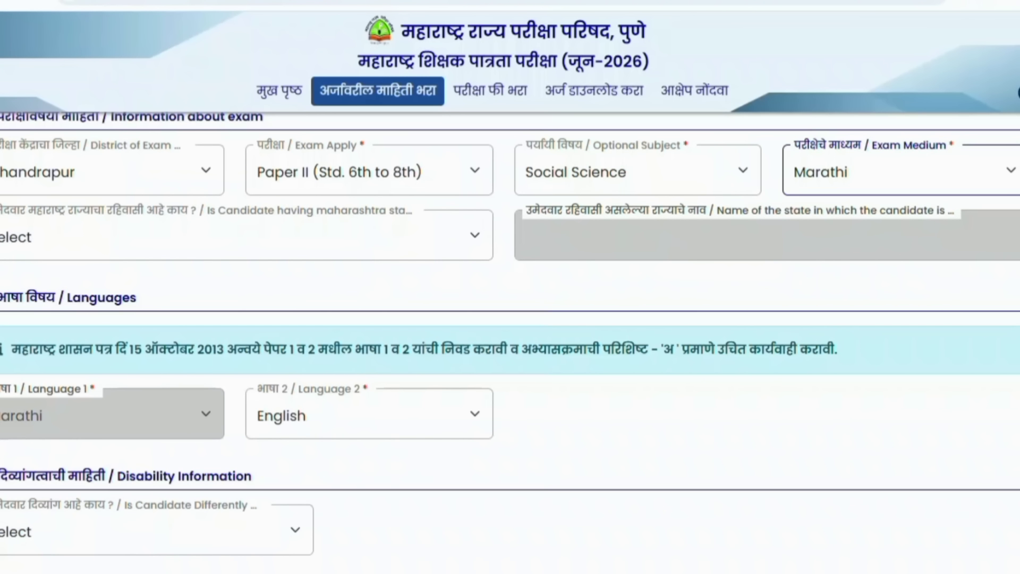
click(417, 234)
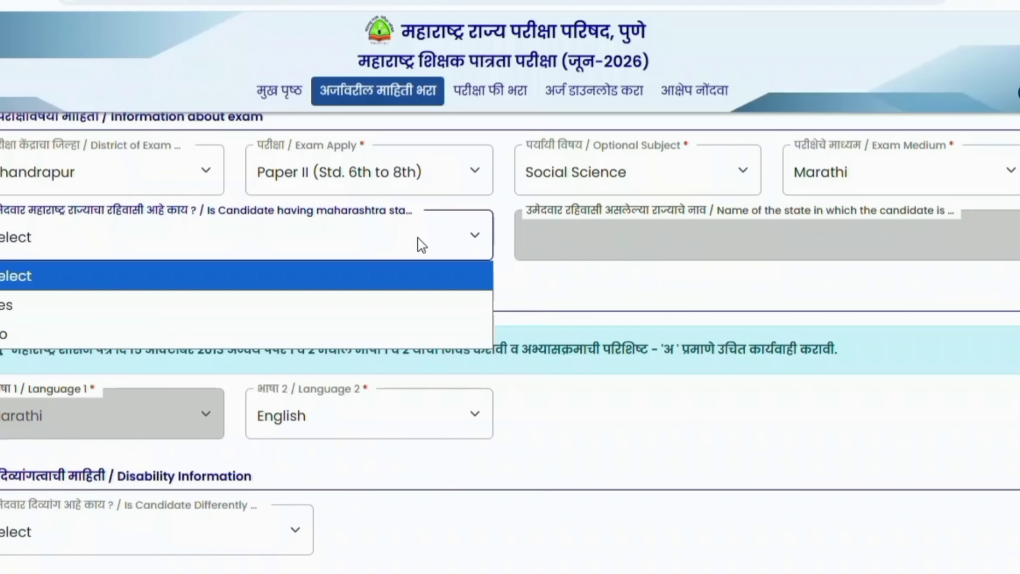
click(171, 299)
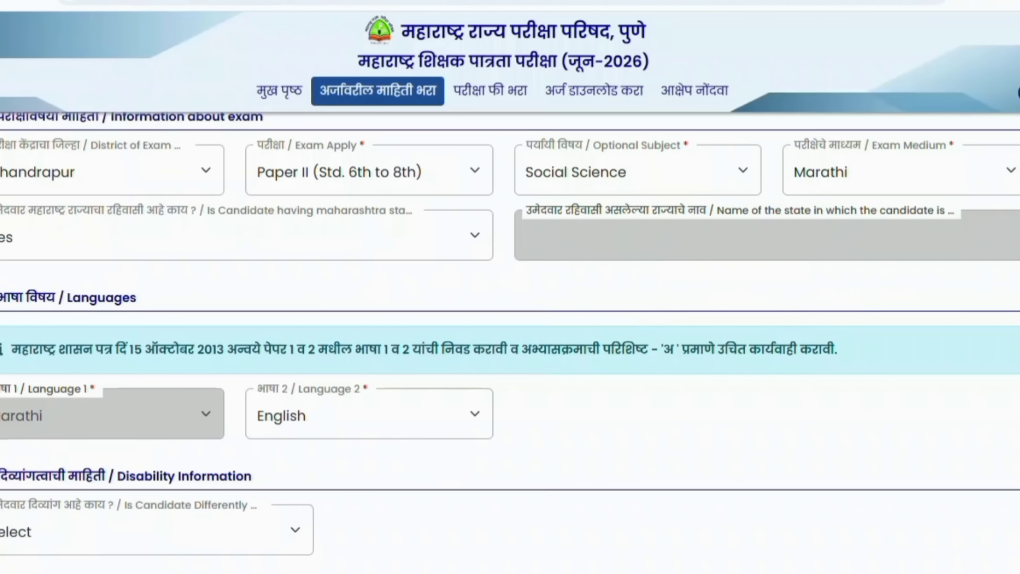
Answer No to the disability and ex-serviceman questions.
scroll(476, 244, down, 3)
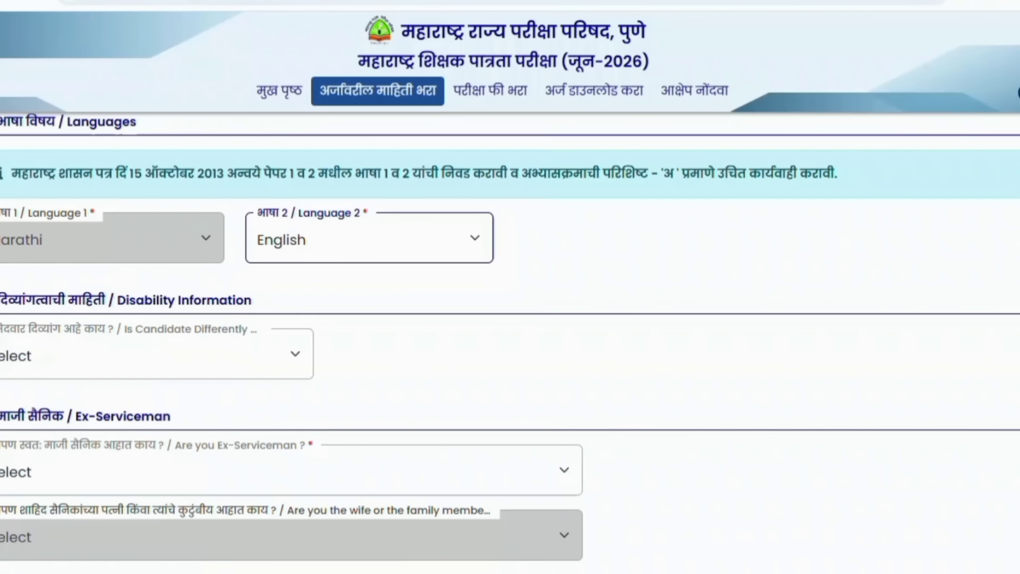
scroll(509, 340, up, 2)
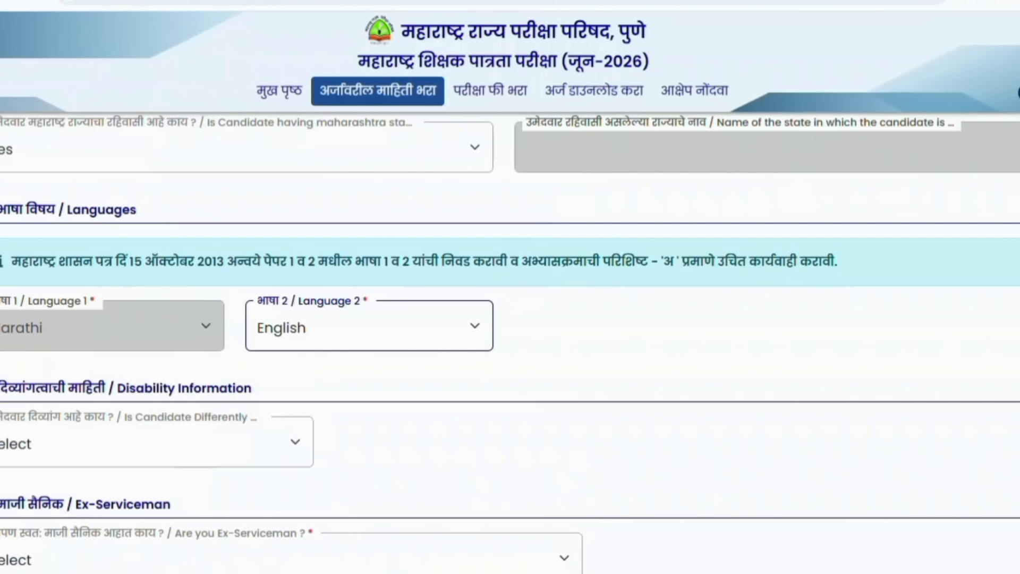
scroll(510, 340, down, 2)
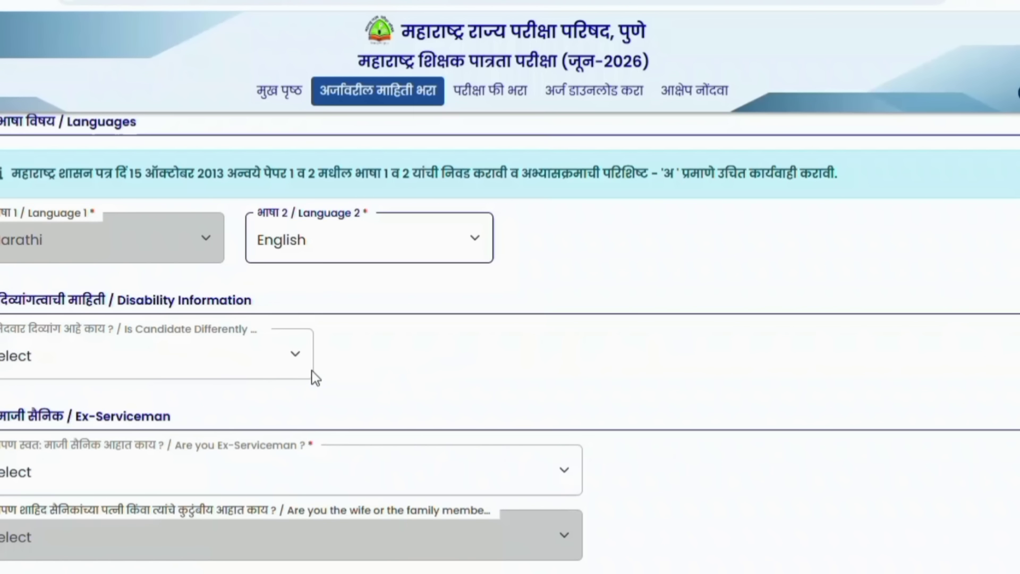
click(280, 354)
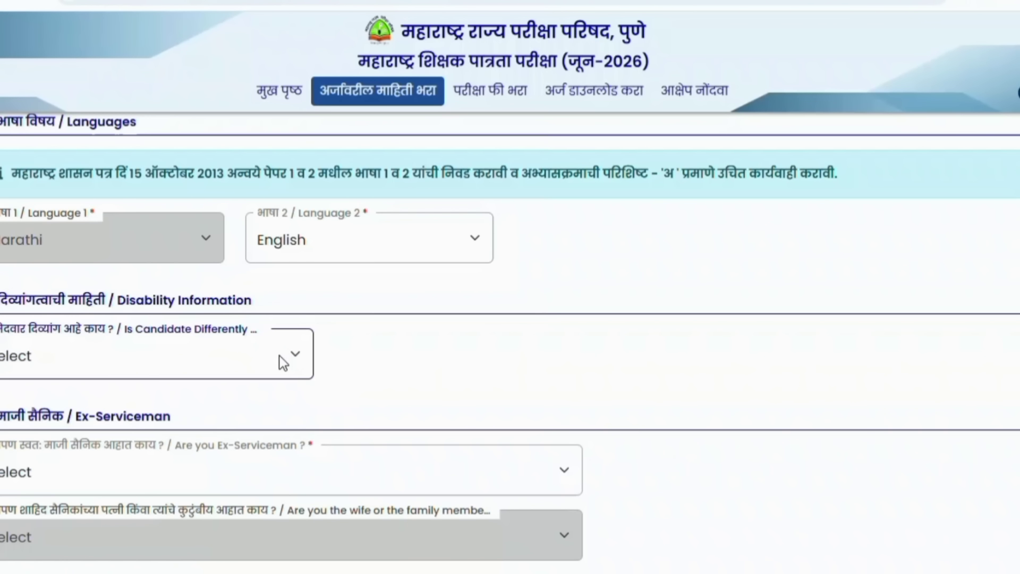
click(279, 356)
click(53, 450)
scroll(53, 451, down, 3)
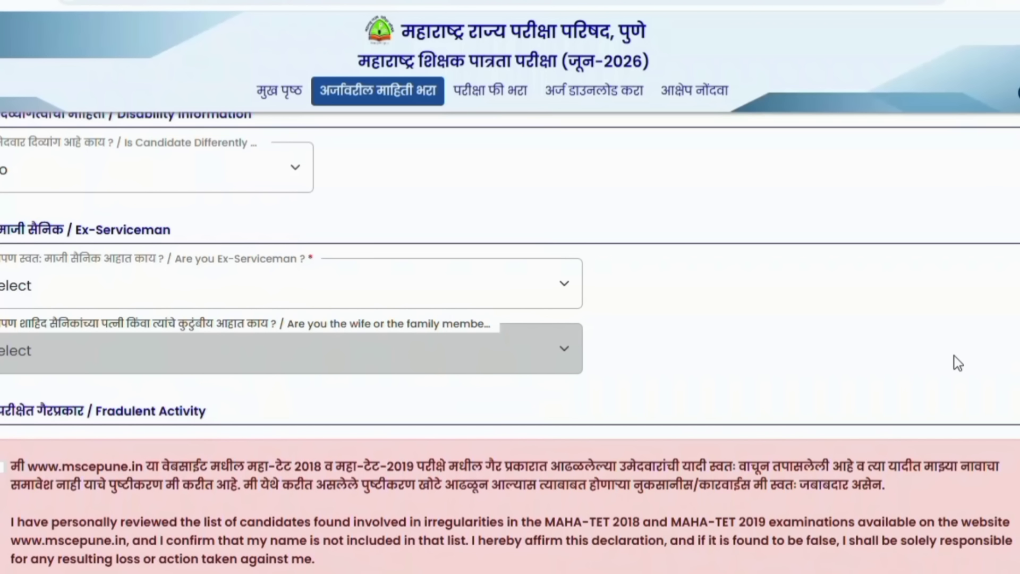
click(502, 290)
click(66, 378)
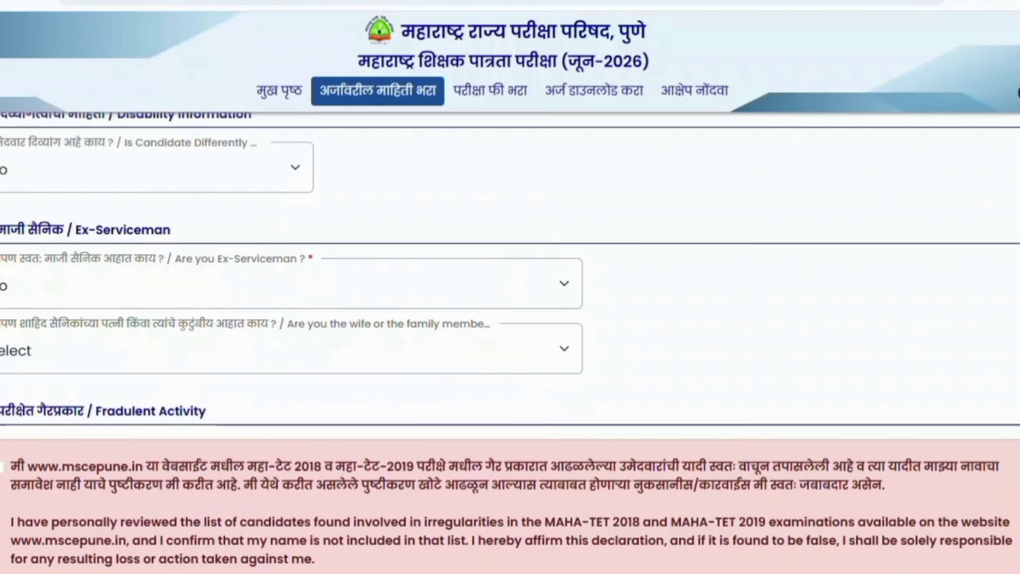
Accept the fraudulent activity declaration.
scroll(509, 343, down, 1)
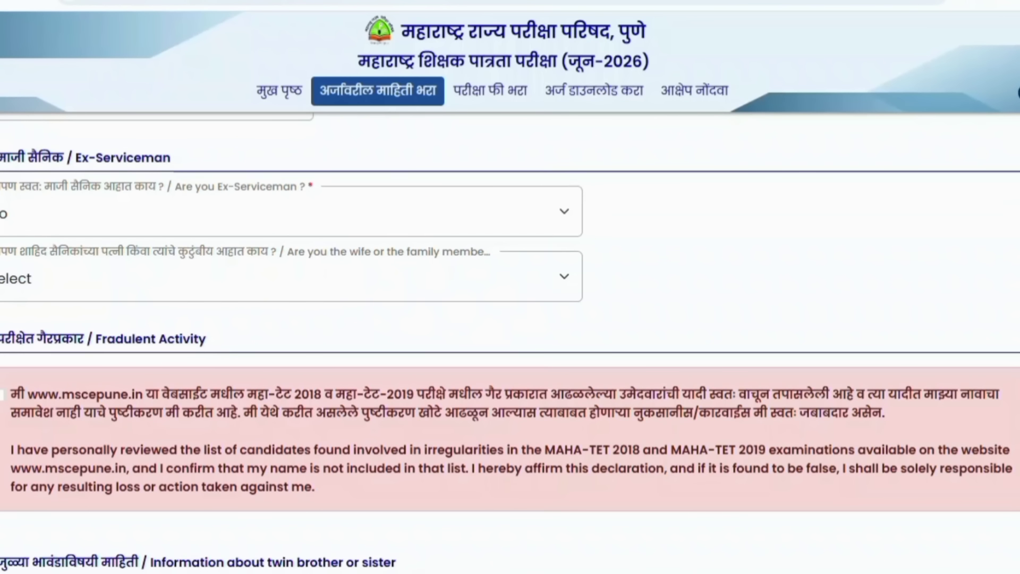
scroll(510, 343, down, 2)
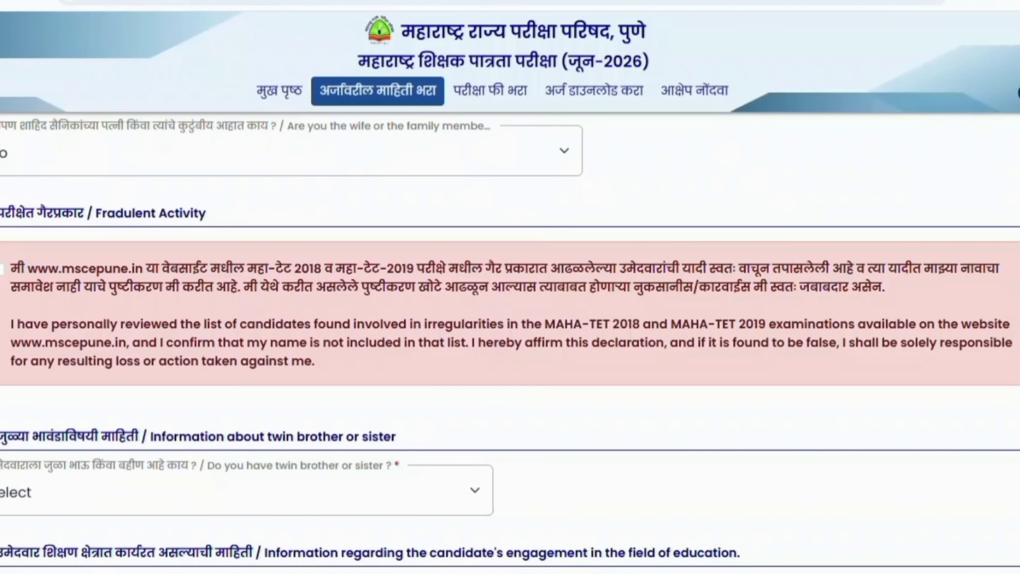
click(2, 269)
scroll(510, 342, down, 2)
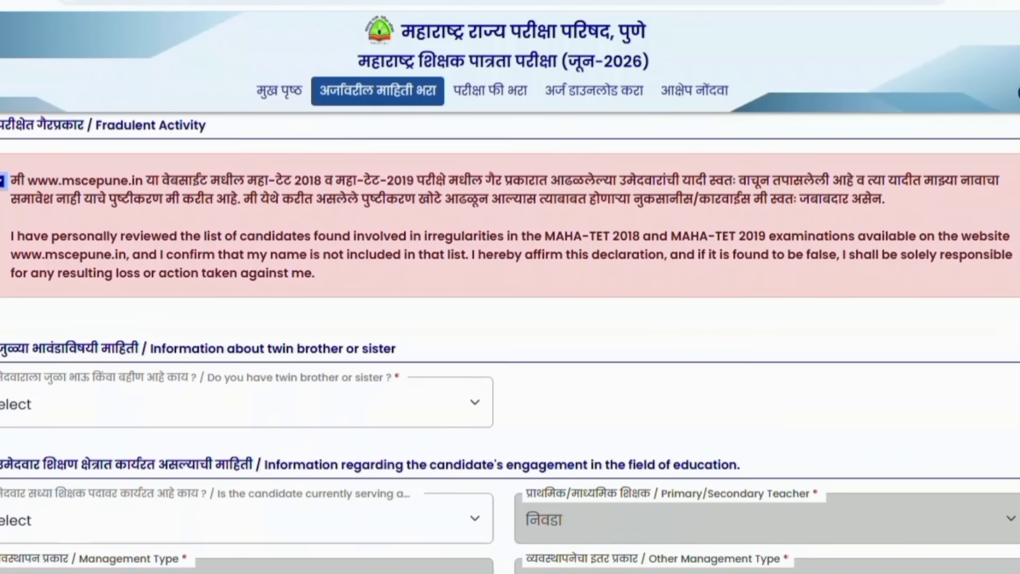
scroll(510, 343, down, 1)
Answer No to the twin sibling and currently-serving-teacher questions, then Save & Next.
click(122, 365)
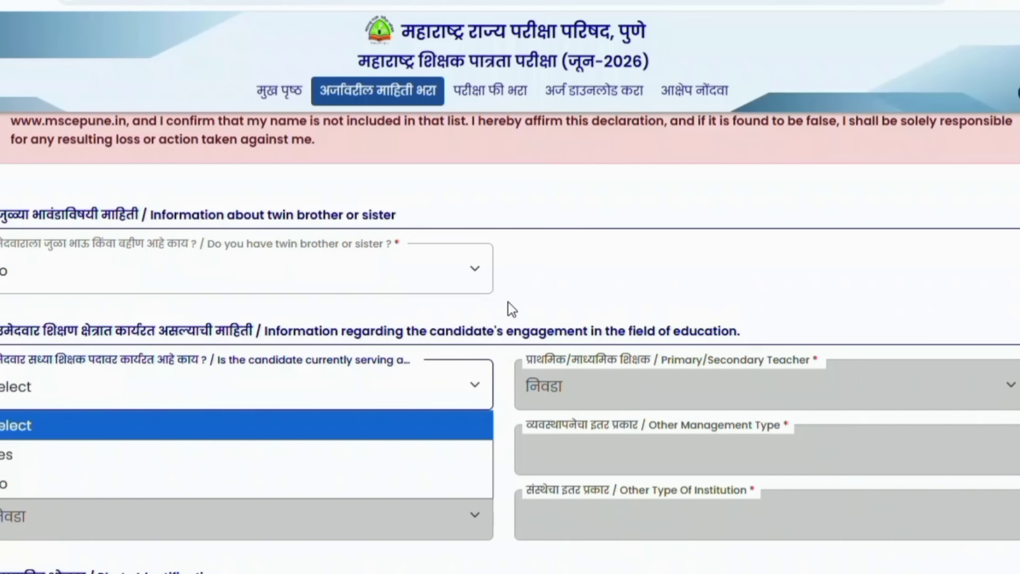
double_click(530, 292)
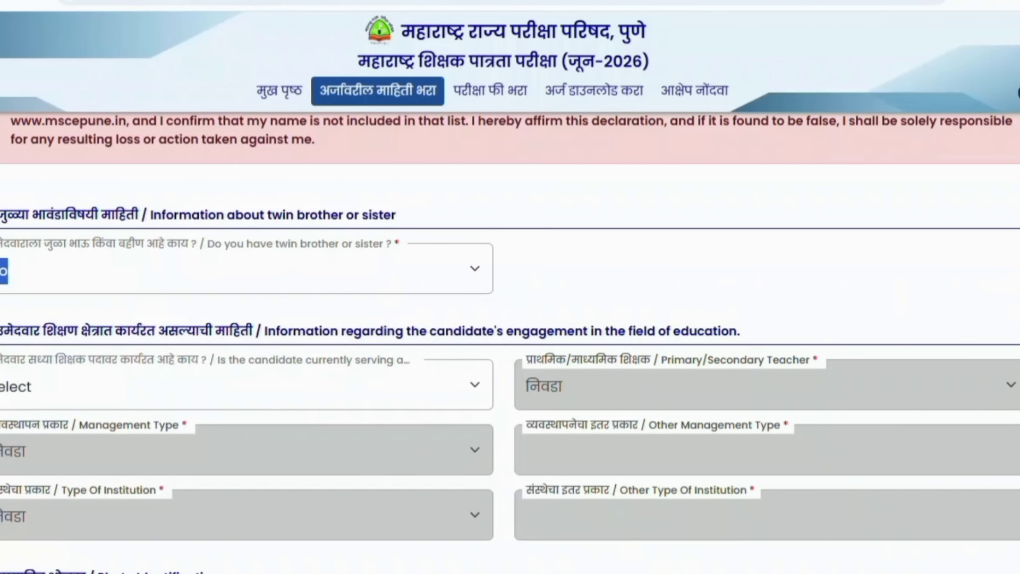
scroll(980, 365, down, 1)
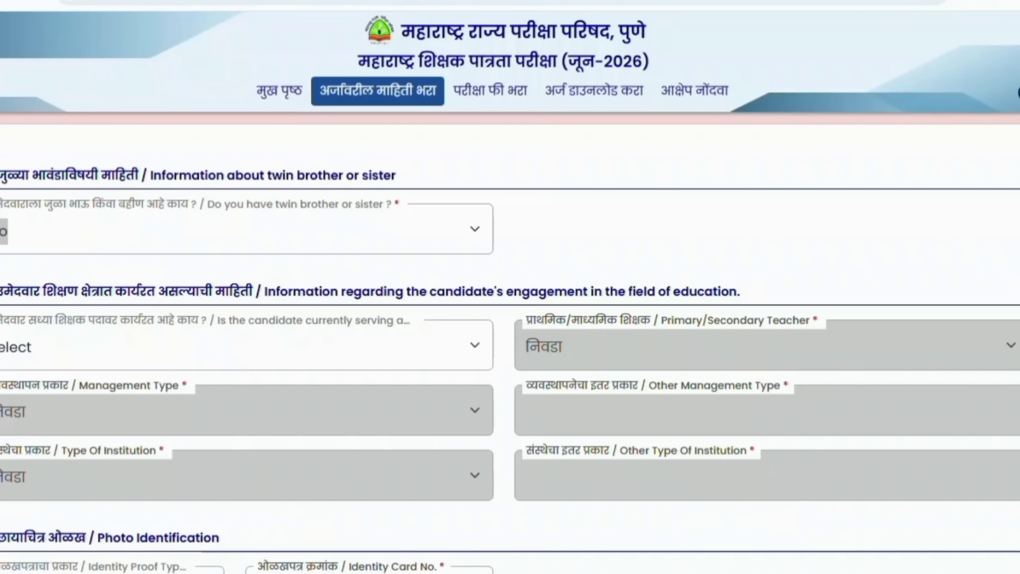
click(35, 347)
click(35, 443)
scroll(509, 342, down, 2)
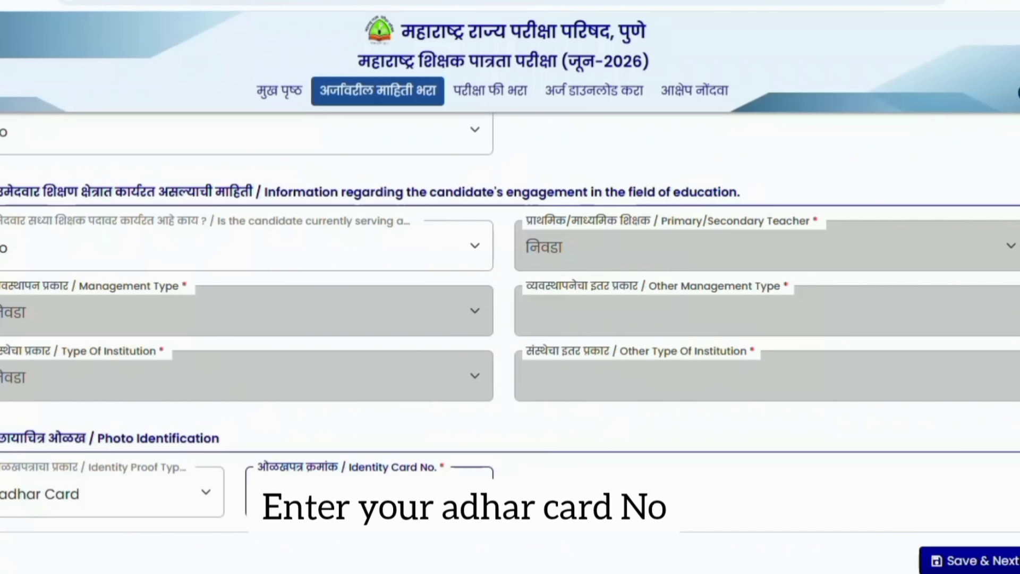
click(961, 561)
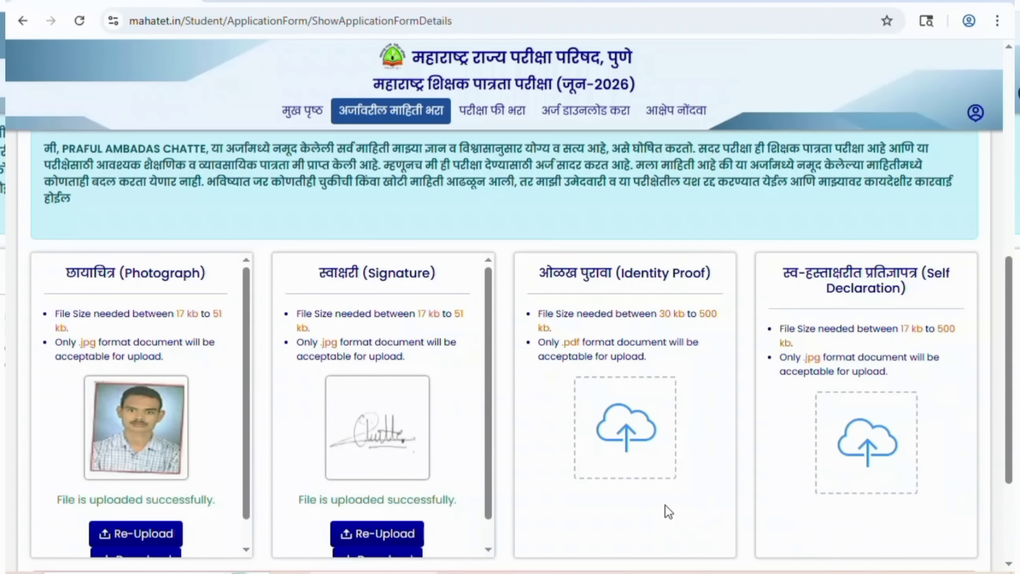
Upload the identity proof PDF and self-declaration JPG, then tick the final application declaration.
click(643, 454)
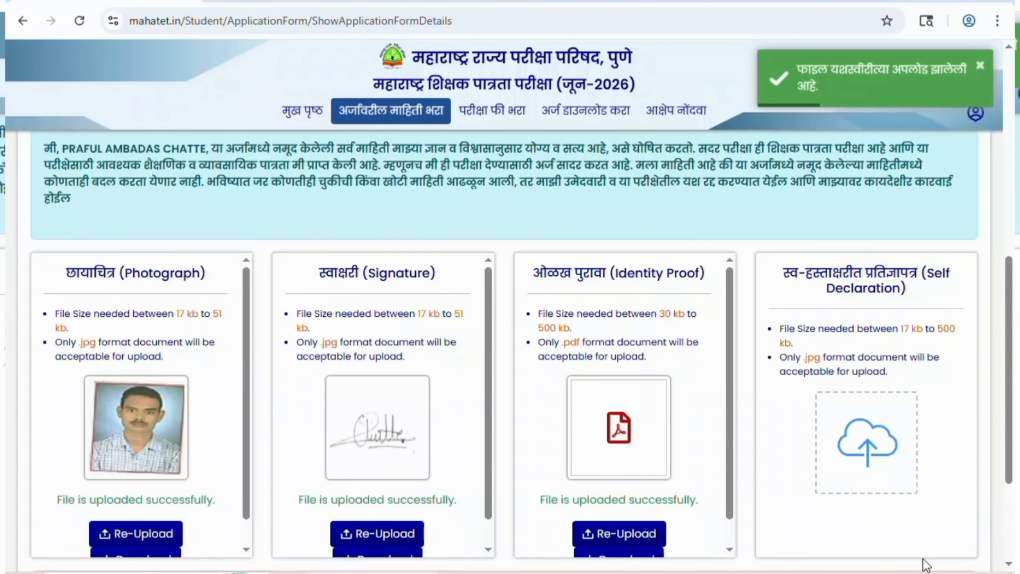
click(889, 491)
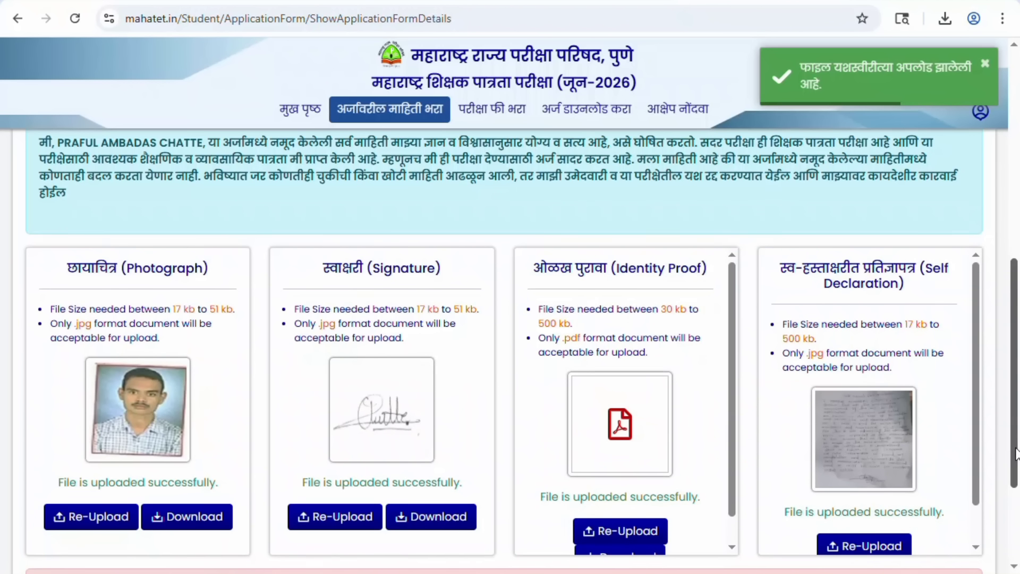
scroll(1015, 452, down, 3)
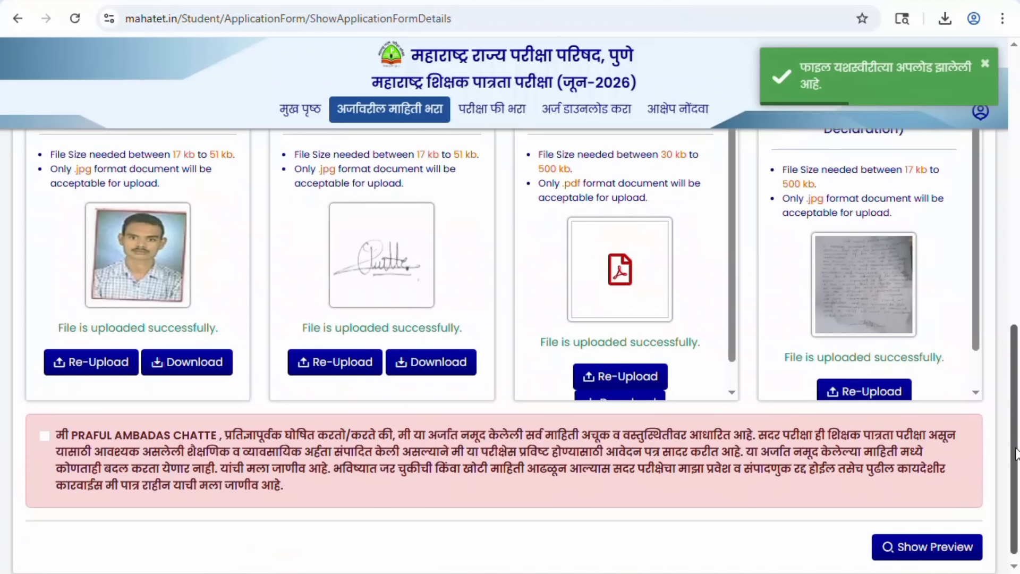
click(44, 437)
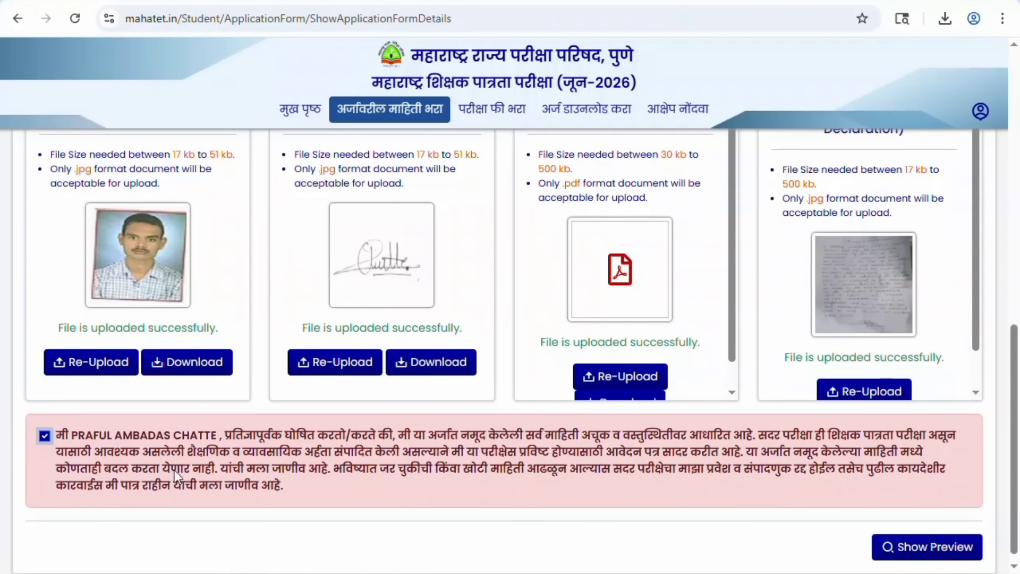
Review the application preview and proceed to the Rs. 1000 Examination Fee page.
click(927, 551)
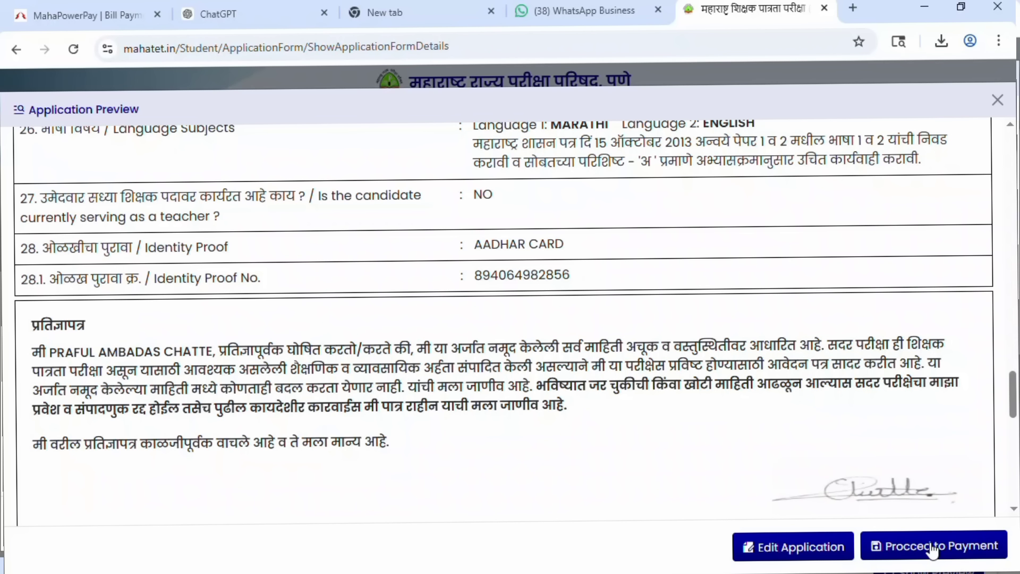
click(932, 549)
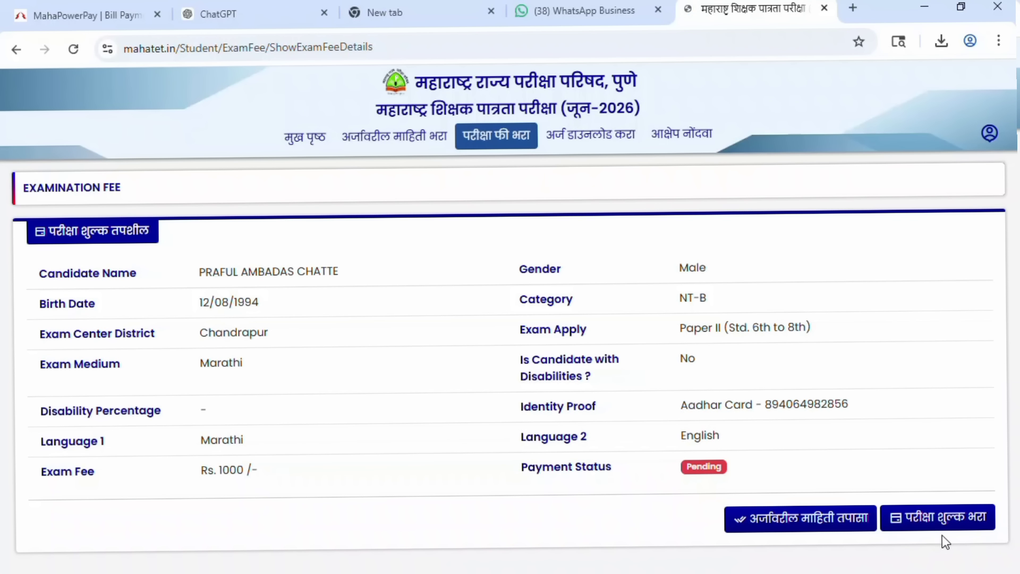
Start the Rs. 1000 fee payment, confirm with होय, and pay by QR using BHIM UPI.
click(934, 520)
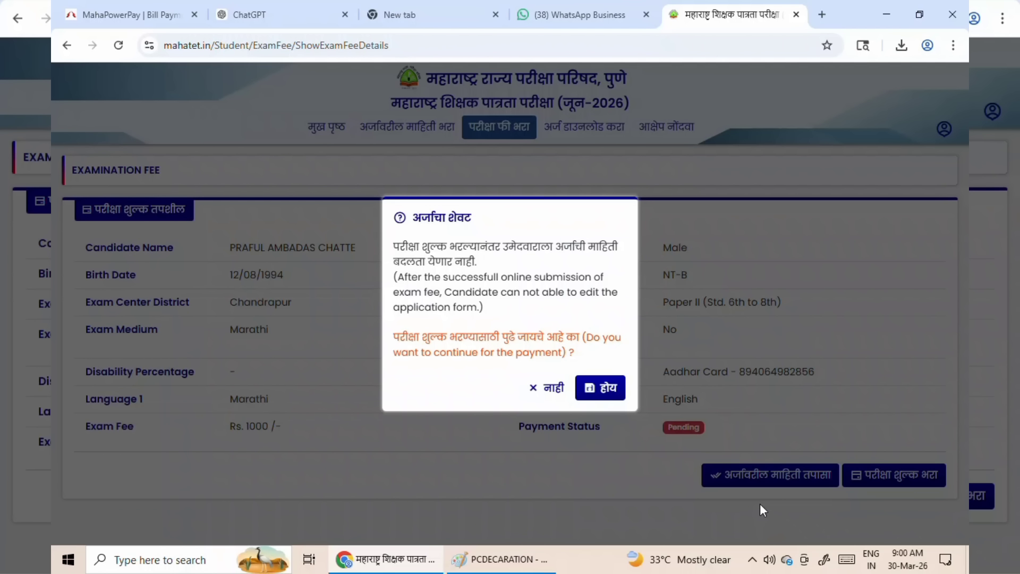
click(598, 389)
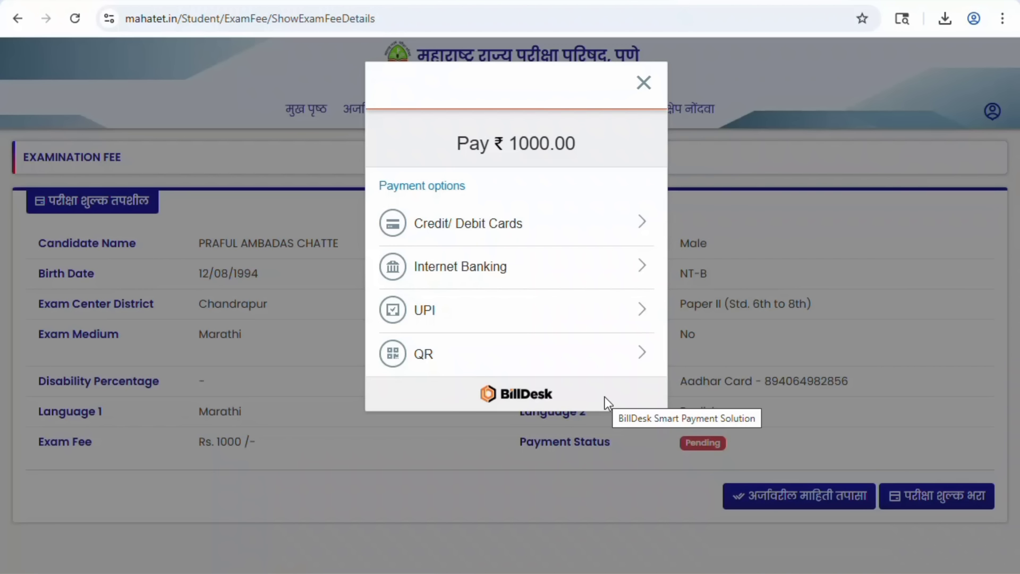
click(536, 366)
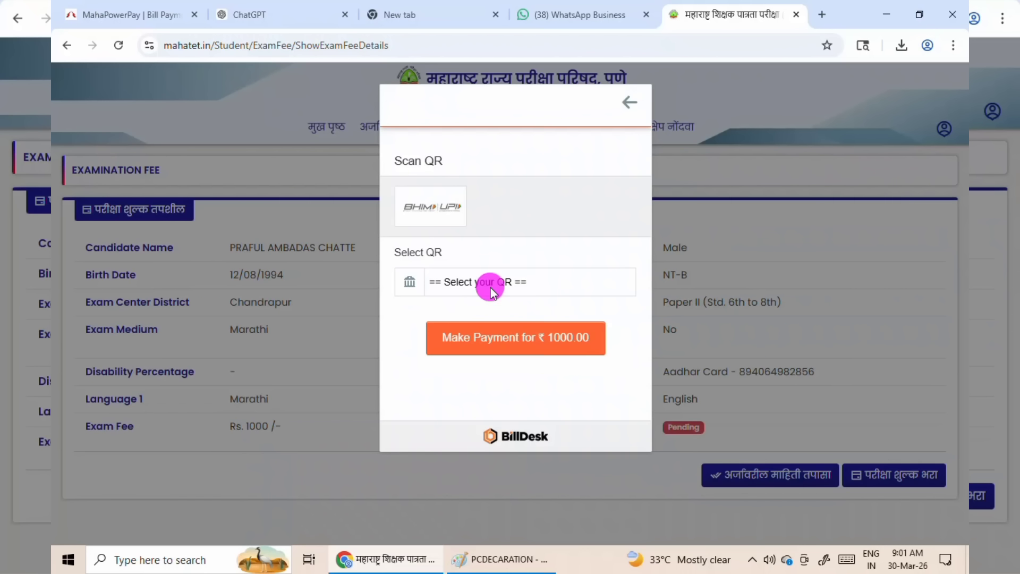
click(490, 290)
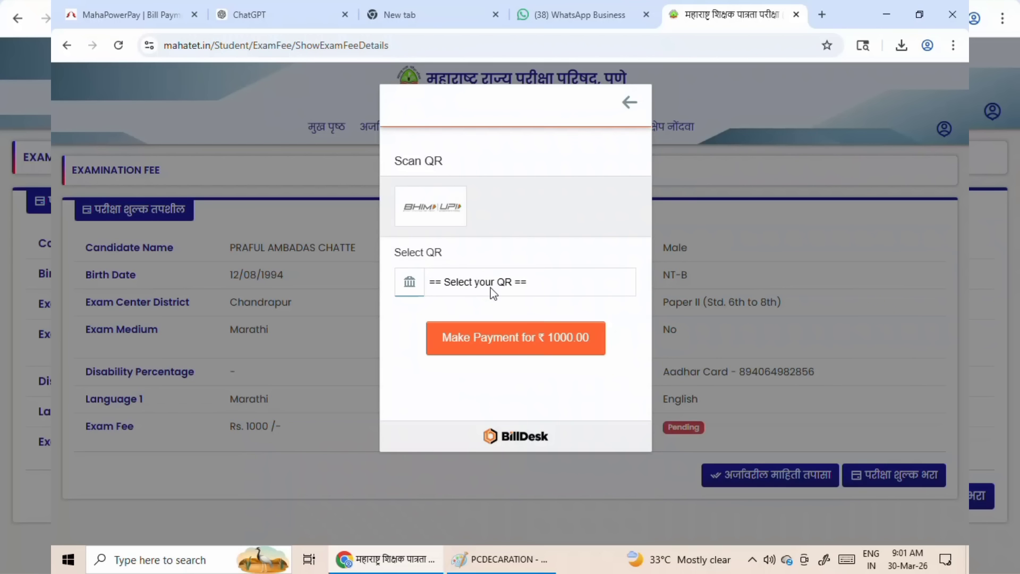
click(493, 342)
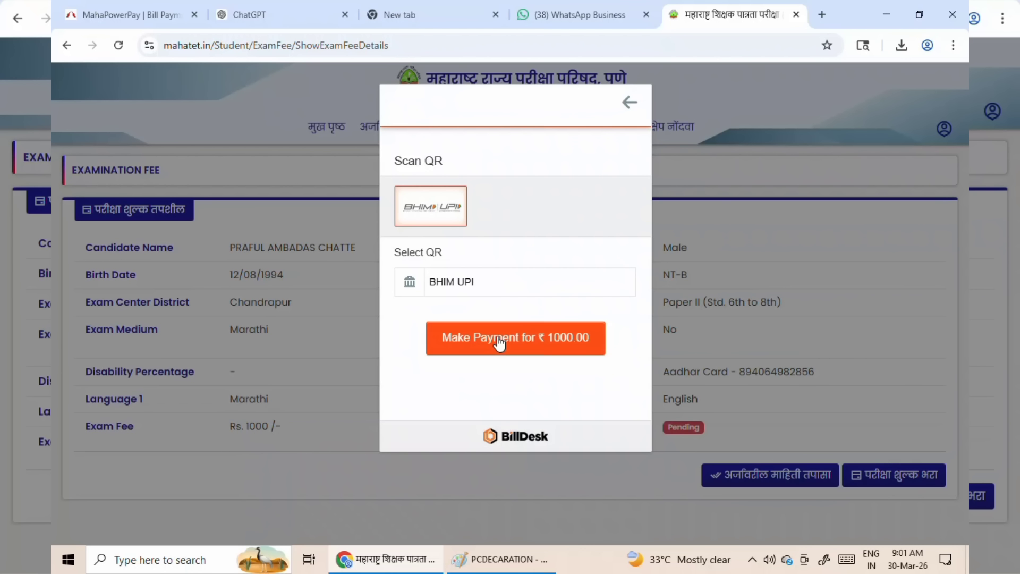
click(498, 343)
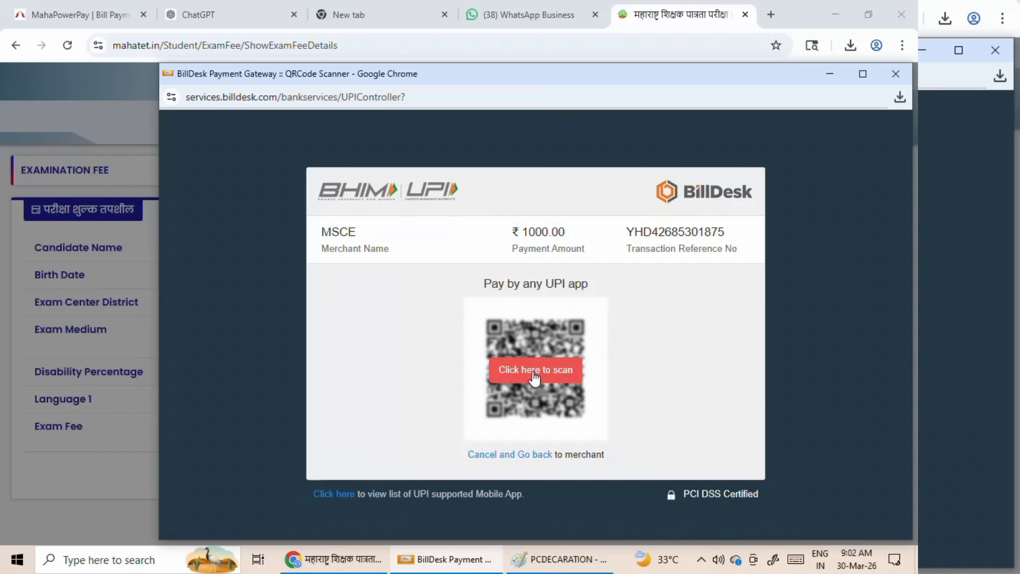
Reveal the BillDesk UPI QR code and pay the ₹1000.00 fee by scanning it.
click(534, 371)
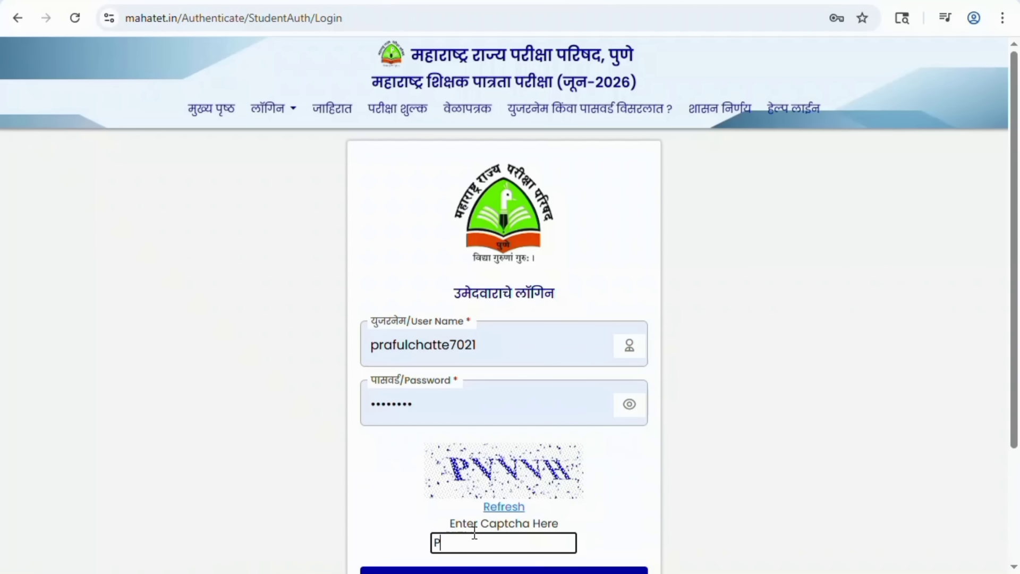
Log back in with the captcha and open the अर्ज डाउनलोड करा application download page.
text(VVVH)
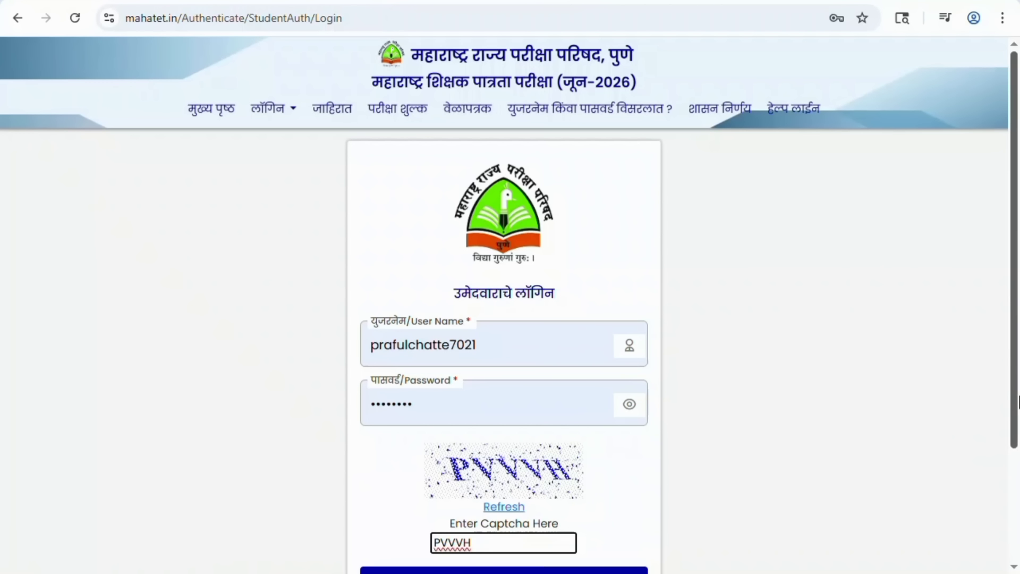
scroll(572, 568, down, 2)
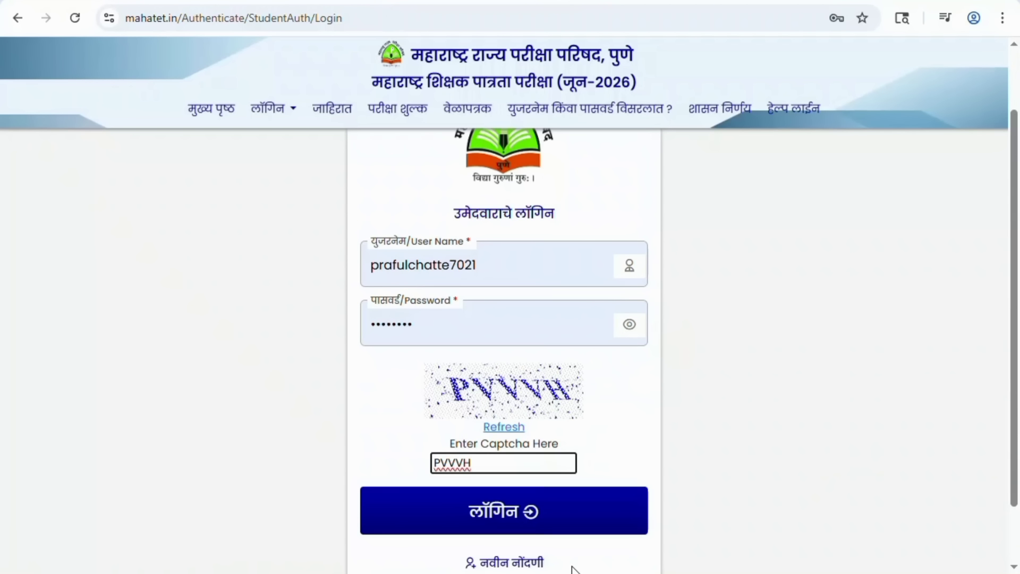
click(505, 525)
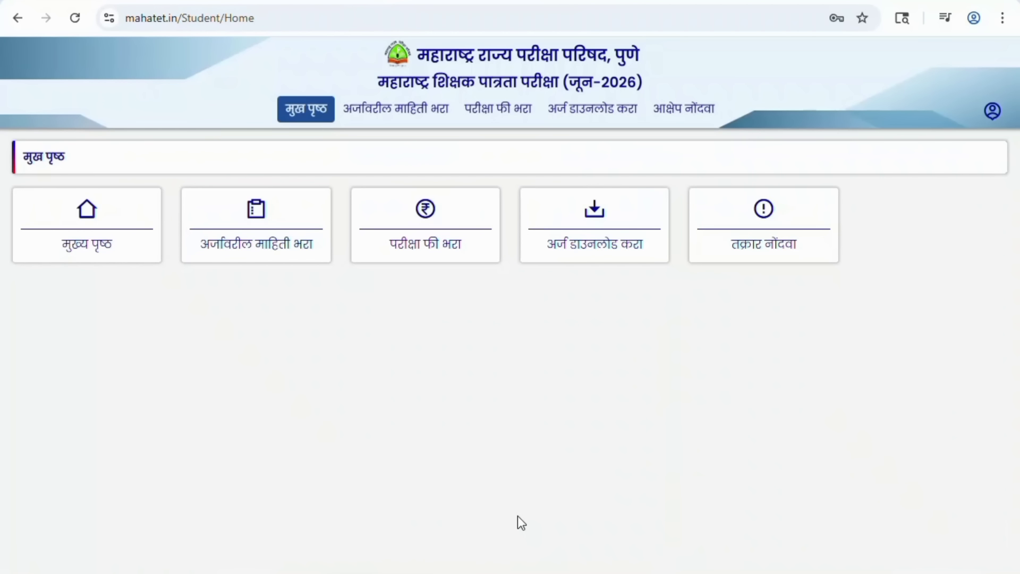
click(588, 243)
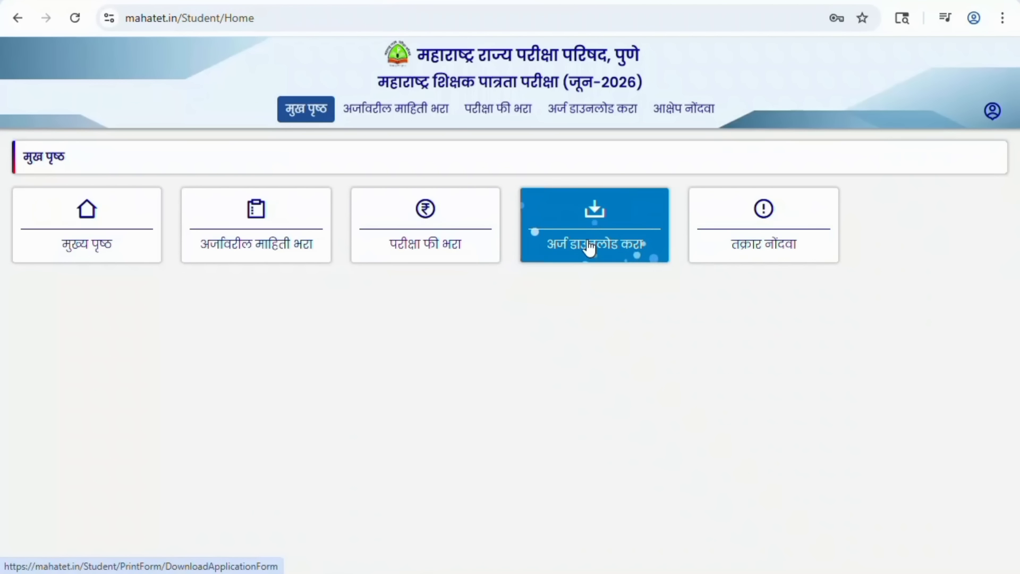